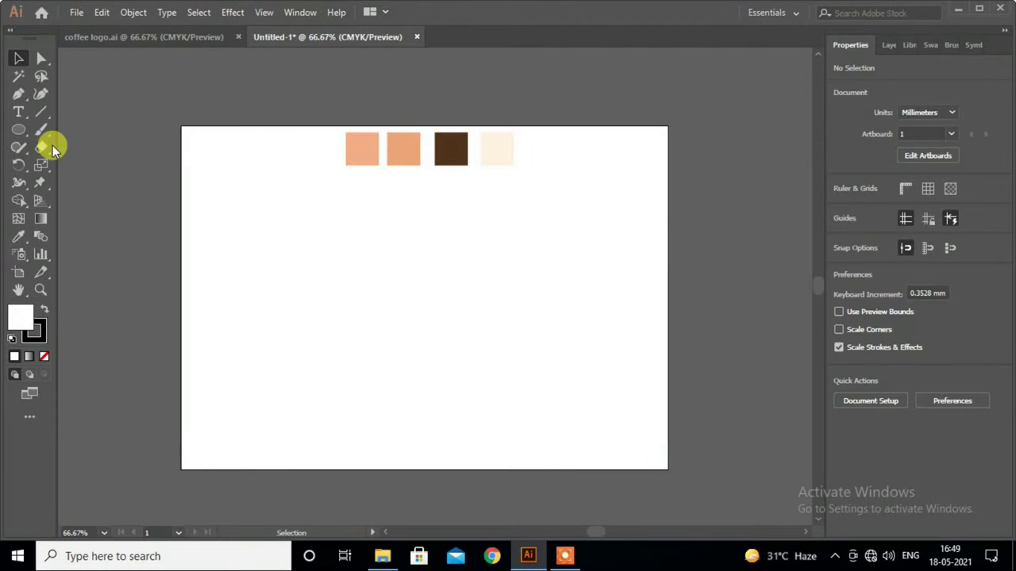
# - Select the Ellipse tool to start drawing circles
pyautogui.click(23, 132)
# - Draw a circle and move it toward the centre of the artboard
pyautogui.moveTo(378, 291); pyautogui.dragTo(446, 358)
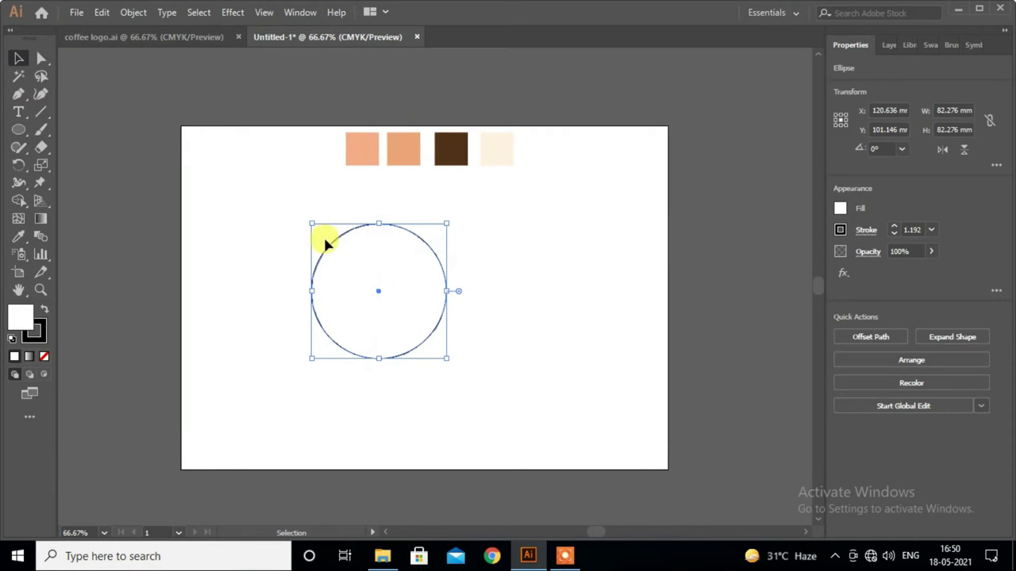
pyautogui.moveTo(363, 252); pyautogui.dragTo(409, 265)
pyautogui.scroll(2, 460, 300)
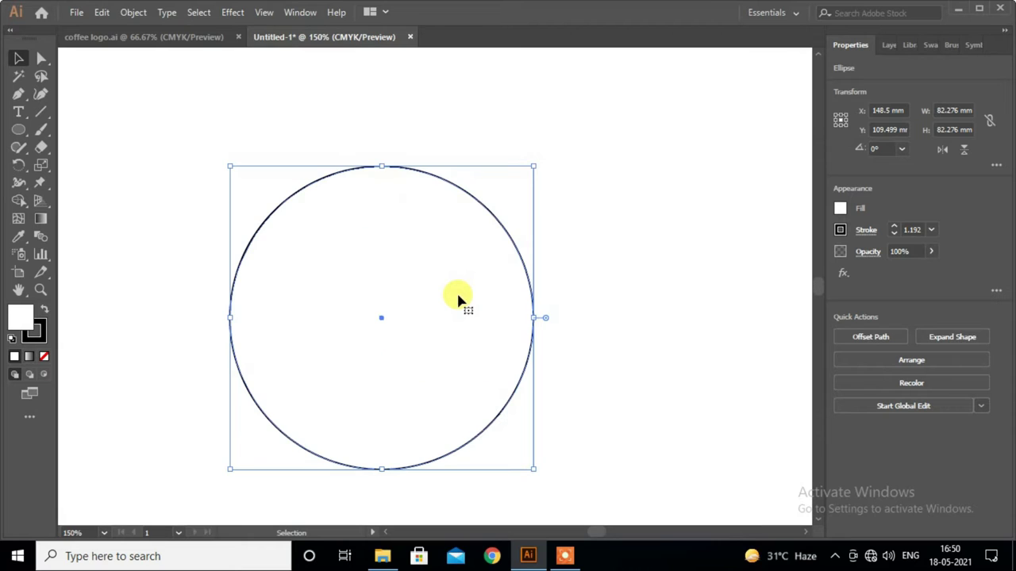
pyautogui.scroll(-1, 464, 272)
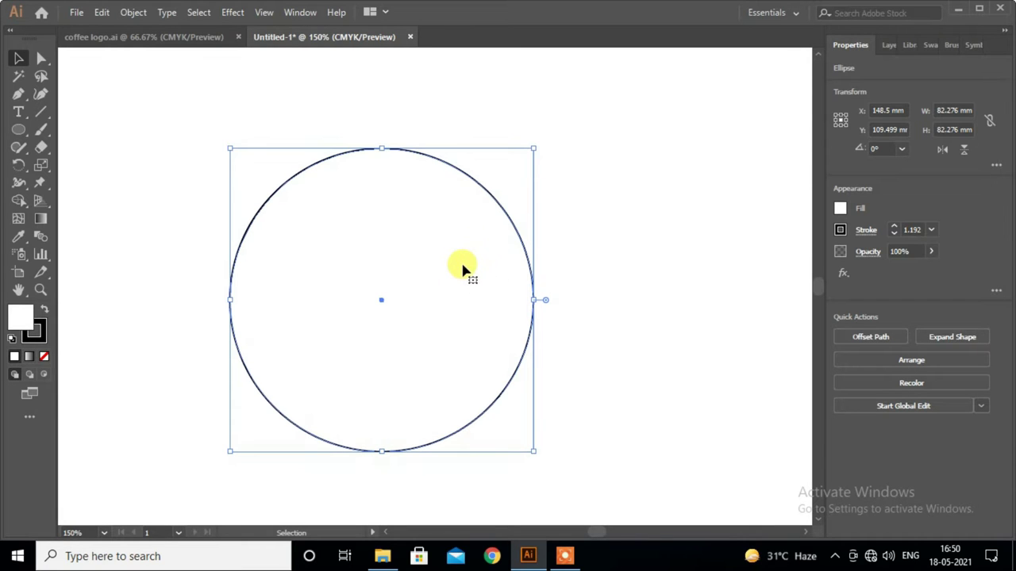
# - Add a concentric copy of the circle scaled uniformly to 85%
pyautogui.rightClick(488, 262)
pyautogui.moveTo(534, 448)
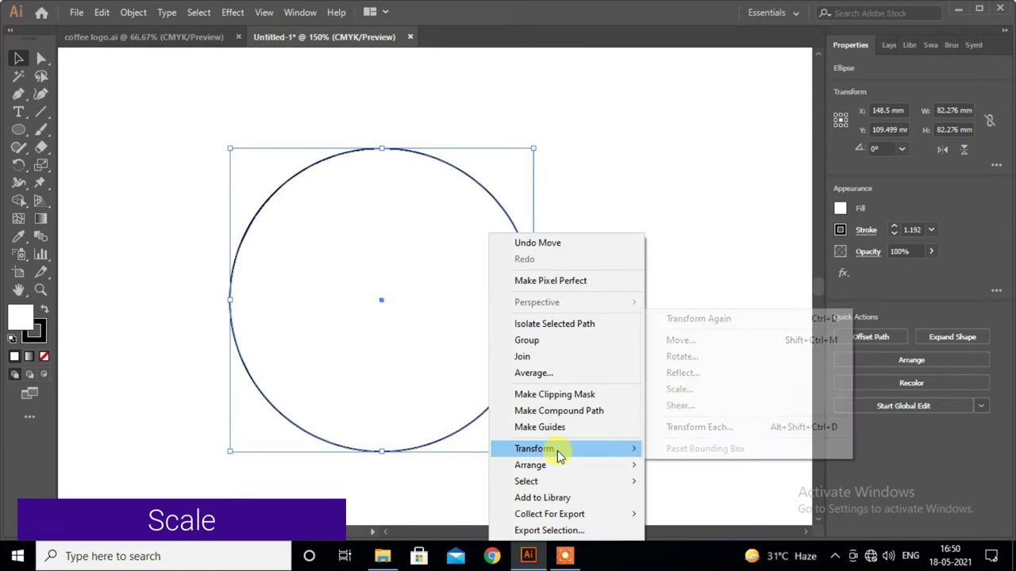
pyautogui.click(703, 389)
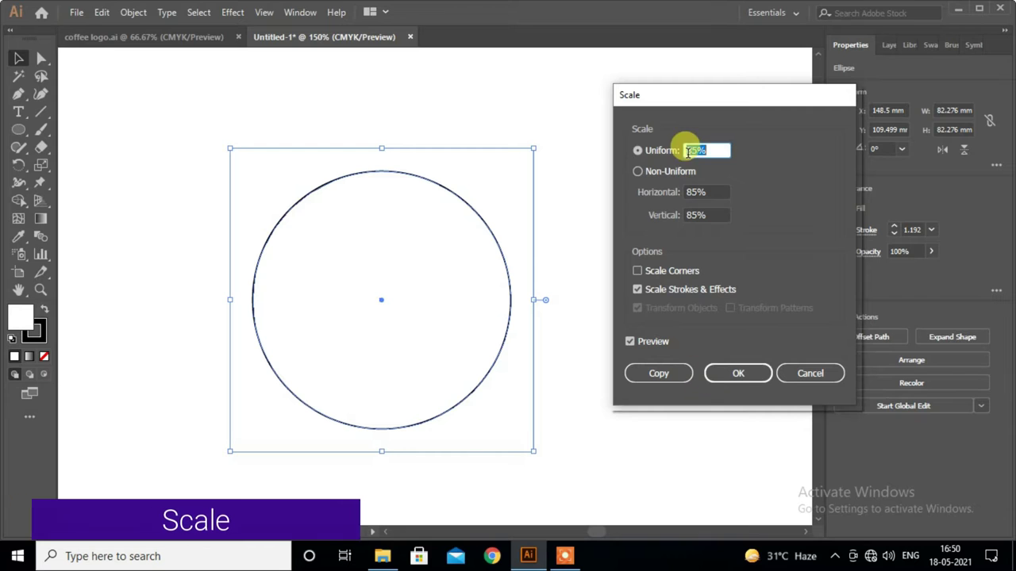
pyautogui.click(699, 150)
pyautogui.click(658, 374)
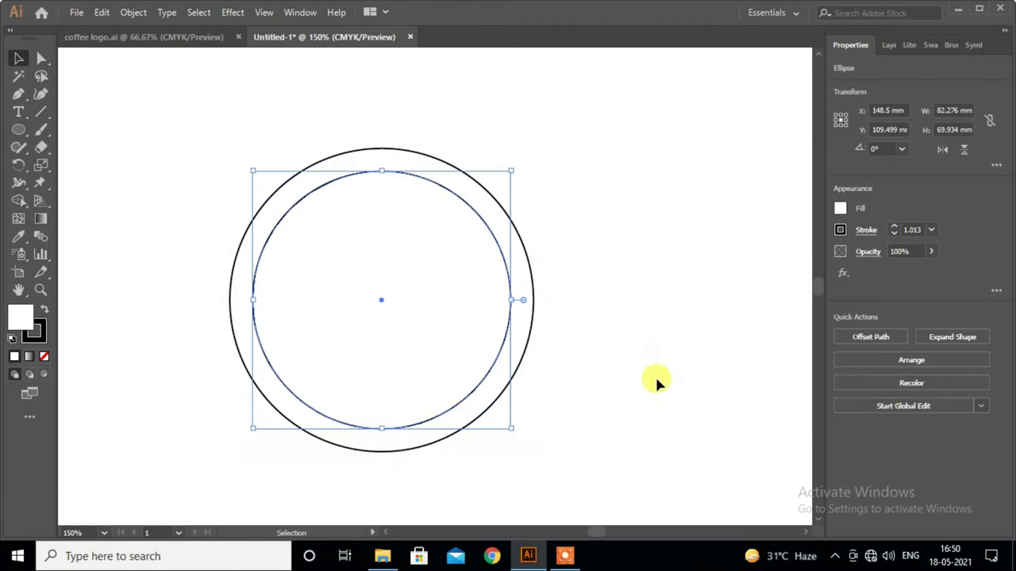
pyautogui.moveTo(310, 337); pyautogui.dragTo(401, 331)
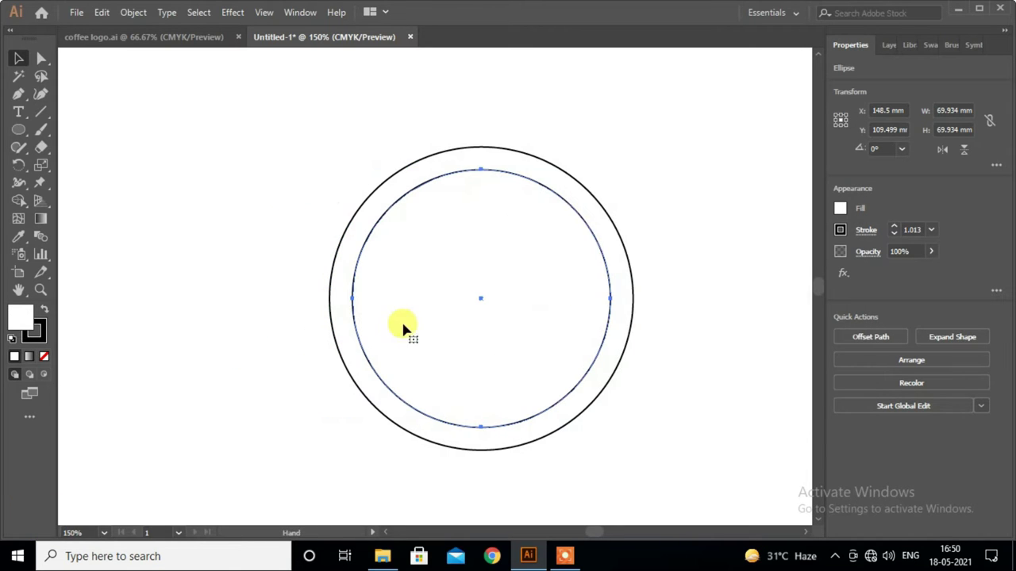
# - Nudge the inner circle's left anchor point to the right with the arrow keys
pyautogui.click(41, 58)
pyautogui.click(354, 299)
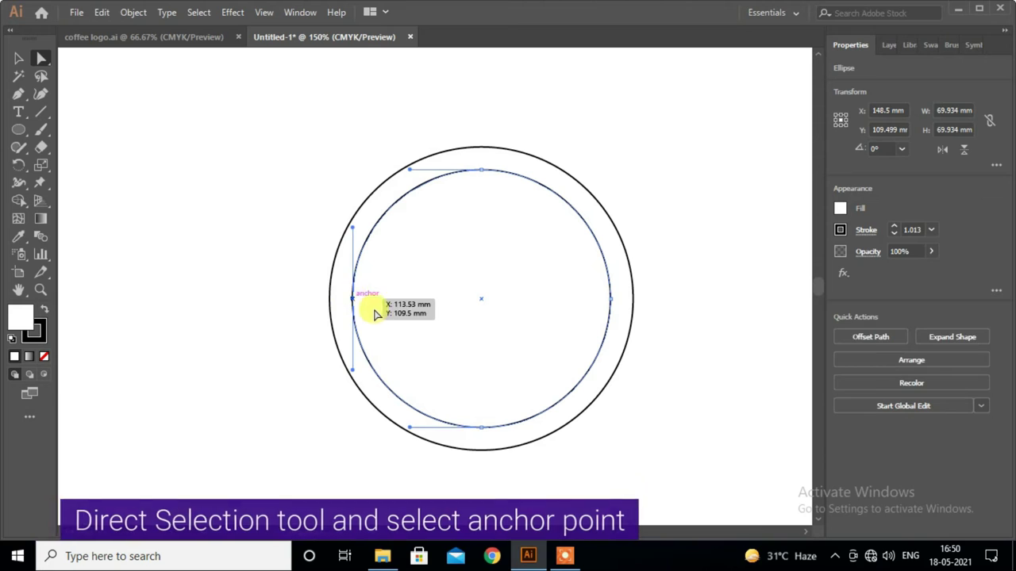
pyautogui.keyDown('alt'); pyautogui.scroll(1, 380, 317); pyautogui.keyUp('alt')
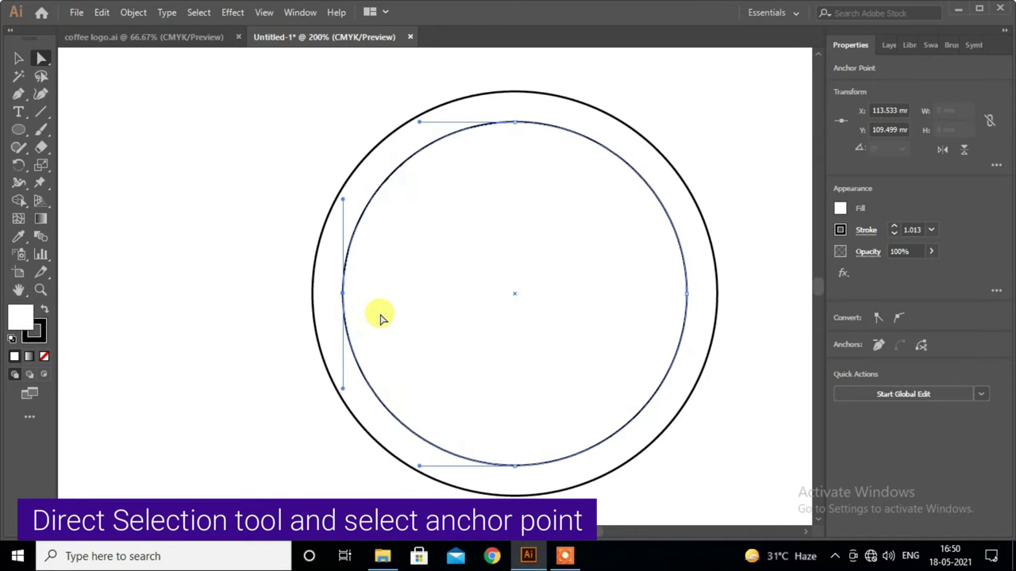
pyautogui.press('Right')
pyautogui.press('Right')
pyautogui.press('Right')
pyautogui.press('Right')
pyautogui.press('Right')
pyautogui.press('Right')
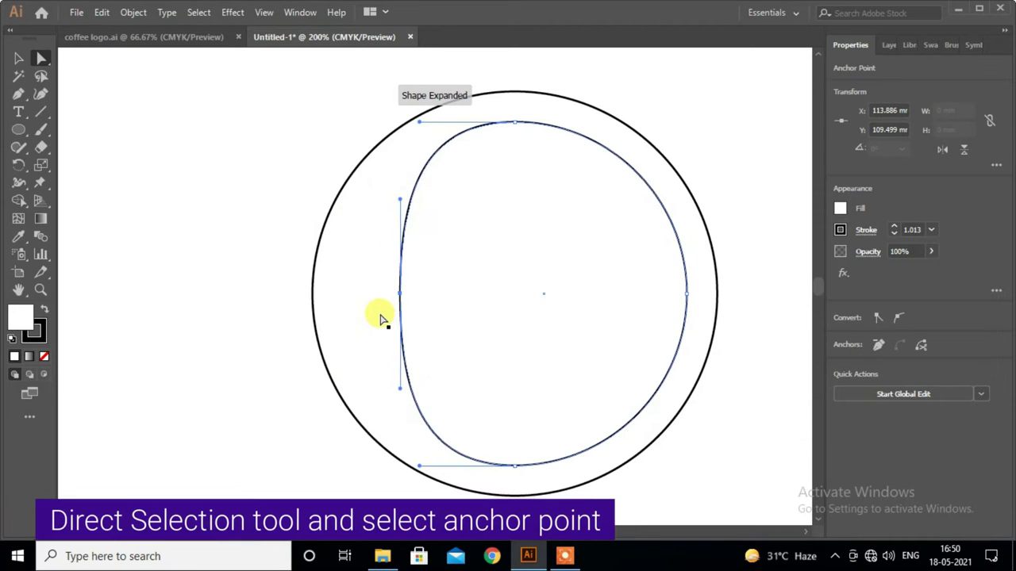
pyautogui.press('Right')
pyautogui.press('Right')
pyautogui.press('Right')
pyautogui.press('Right')
pyautogui.press('Right')
pyautogui.press('Right')
pyautogui.scroll(-1, 380, 317)
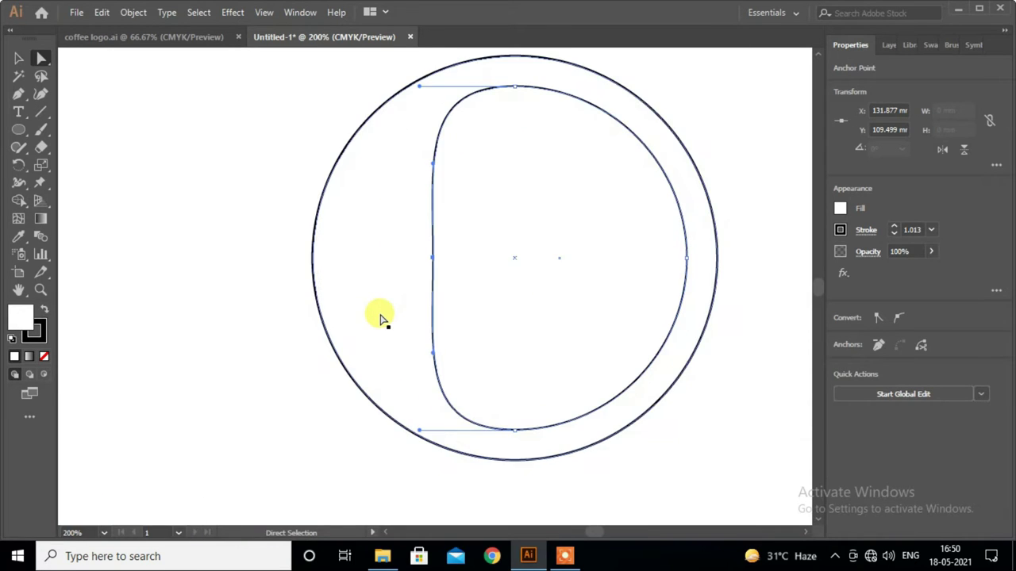
# - Adjust the inner path's top anchor handle so the left side flattens into a D shape
pyautogui.click(18, 57)
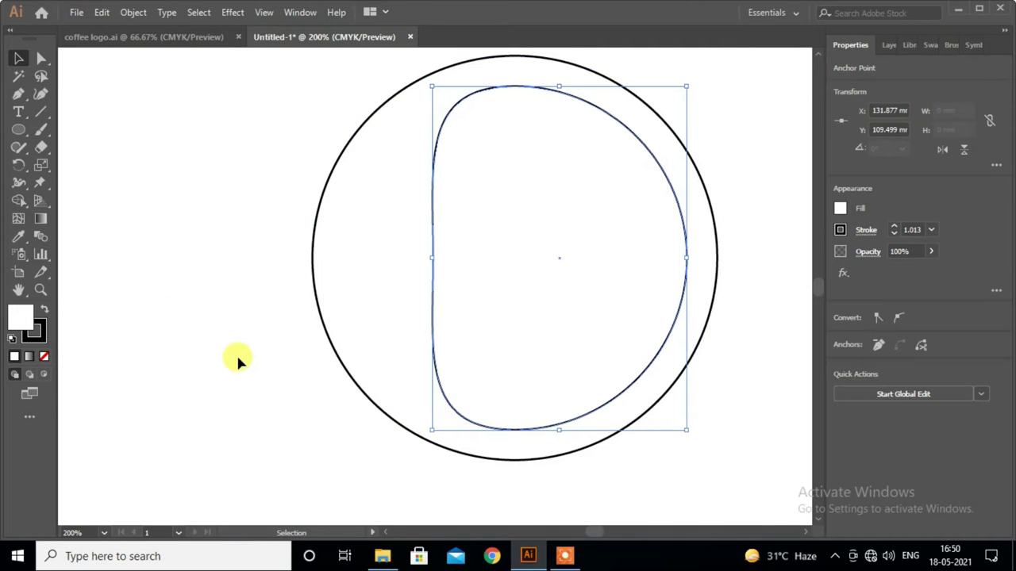
pyautogui.click(238, 353)
pyautogui.scroll(1, 333, 277)
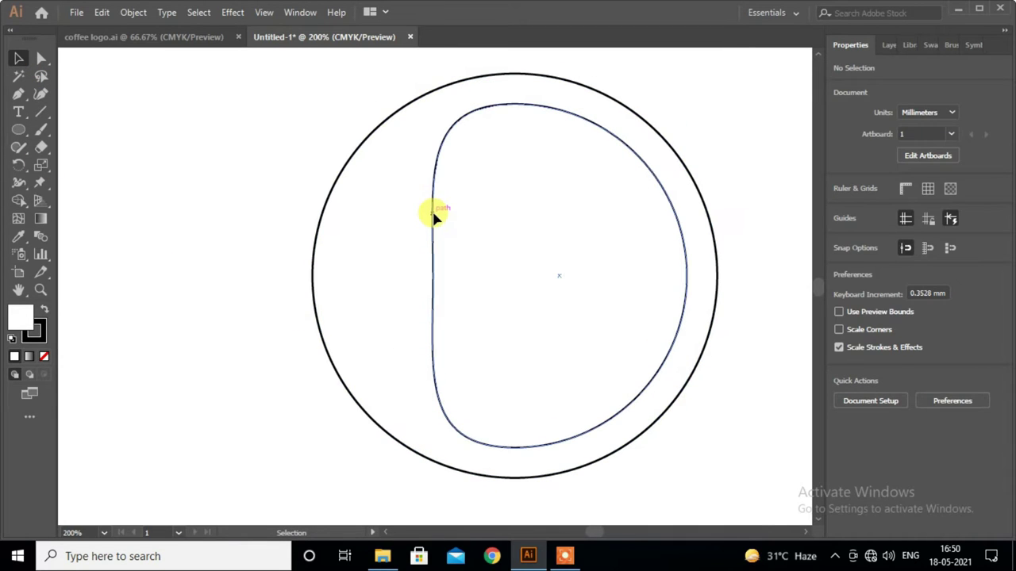
pyautogui.click(433, 213)
pyautogui.click(41, 58)
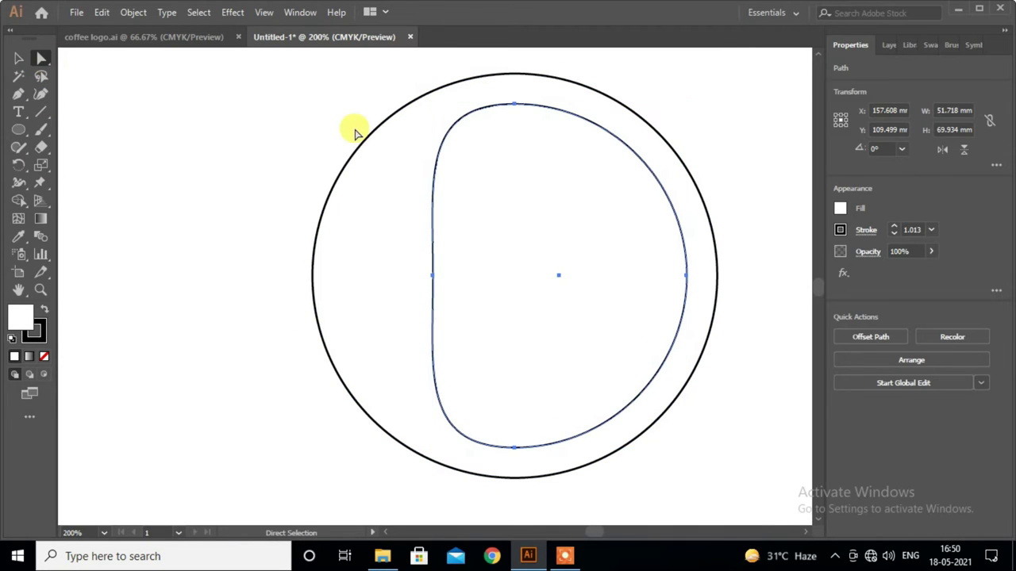
pyautogui.click(512, 105)
pyautogui.moveTo(419, 104); pyautogui.dragTo(421, 113)
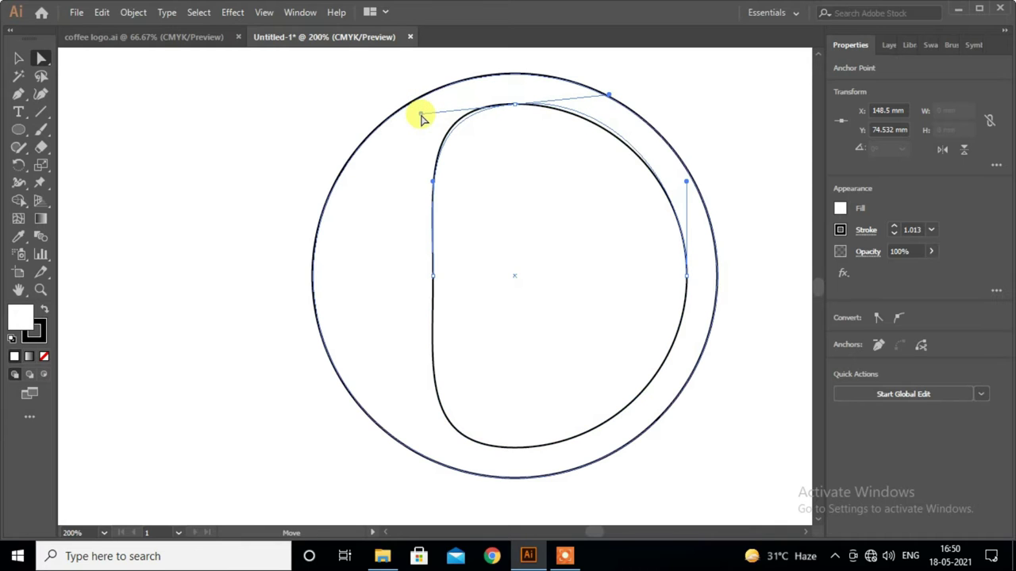
pyautogui.scroll(-1, 551, 232)
pyautogui.scroll(-1, 385, 280)
pyautogui.click(19, 58)
pyautogui.click(155, 238)
pyautogui.scroll(2, 157, 242)
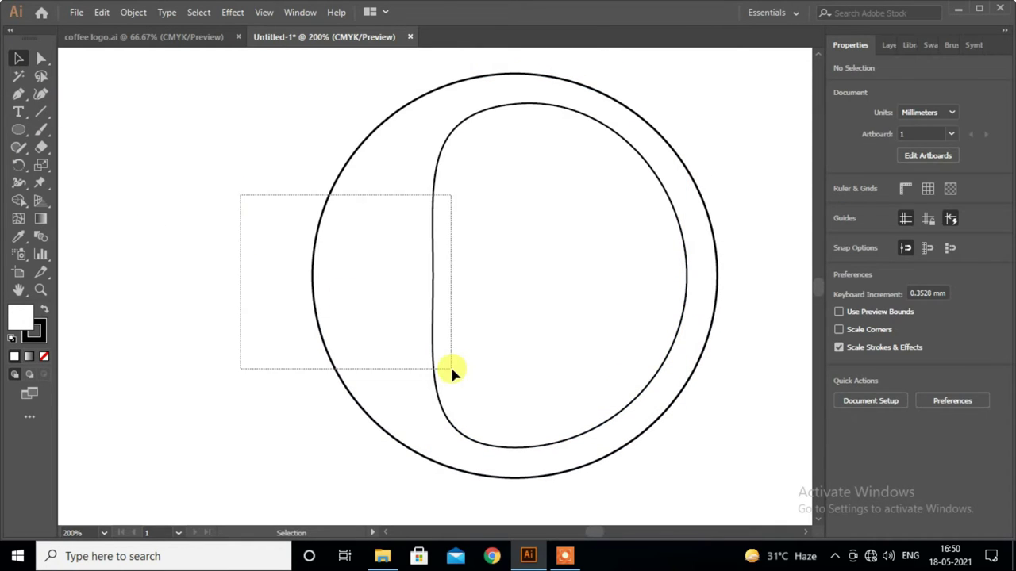
# - Subtract the D shape from the outer circle with Pathfinder Minus Front
pyautogui.moveTo(450, 369); pyautogui.dragTo(460, 370)
pyautogui.click(873, 399)
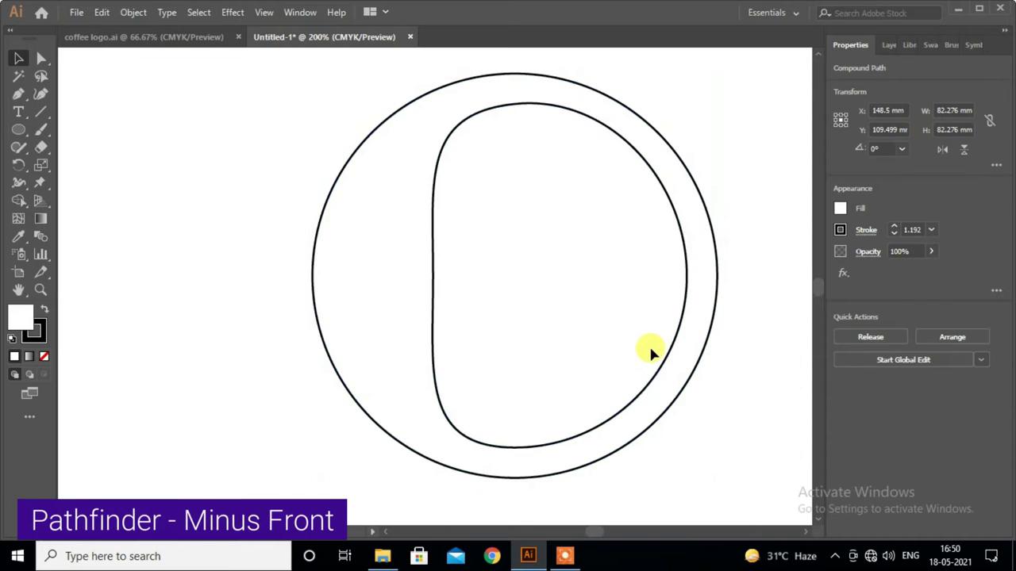
pyautogui.click(207, 285)
pyautogui.scroll(-1, 206, 286)
pyautogui.click(18, 129)
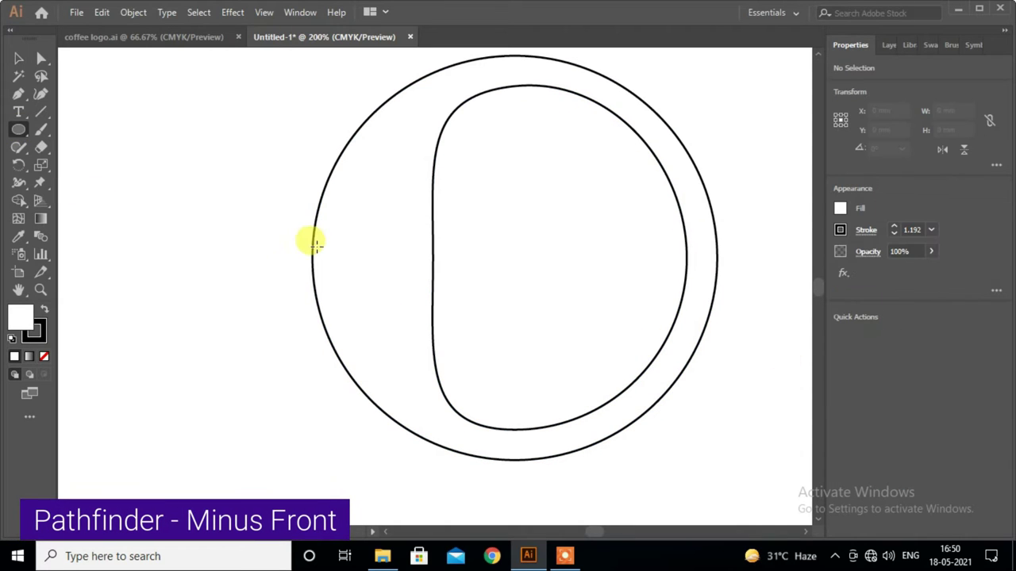
pyautogui.scroll(1, 357, 248)
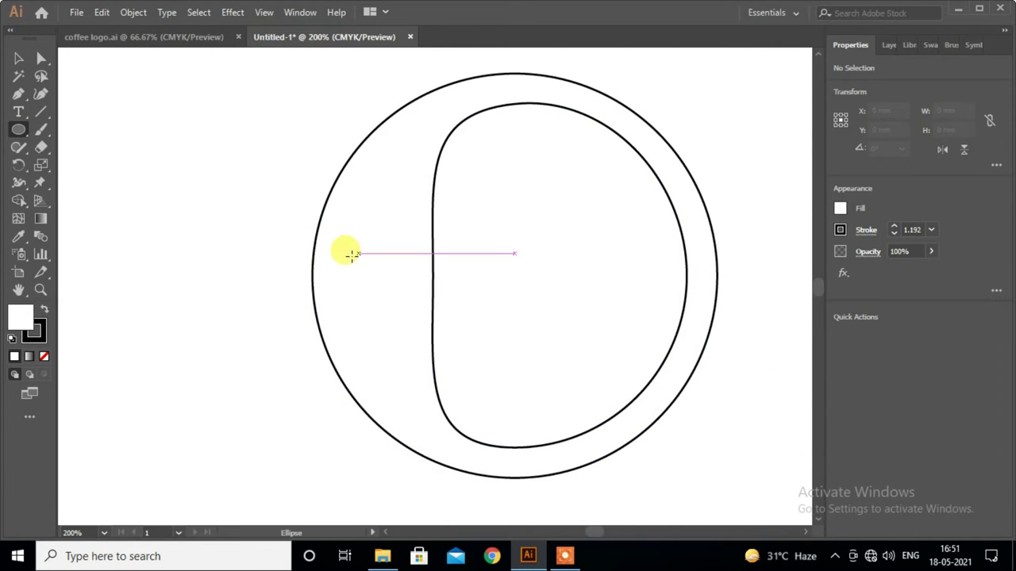
pyautogui.scroll(1, 308, 258)
pyautogui.click(19, 59)
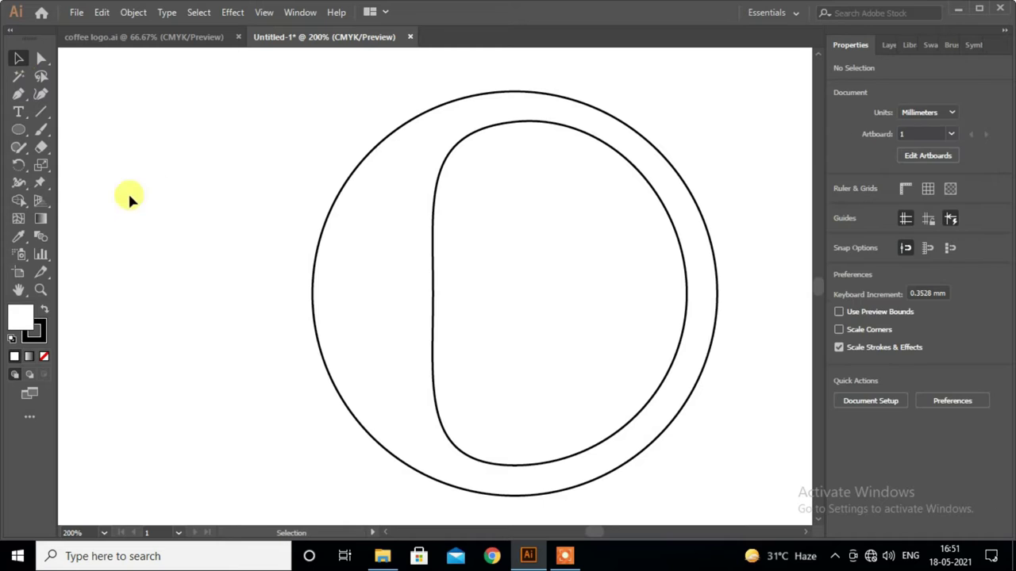
# - Fill the cut-out cup shape with the second swatch's orange-peach colour, no outline
pyautogui.click(19, 236)
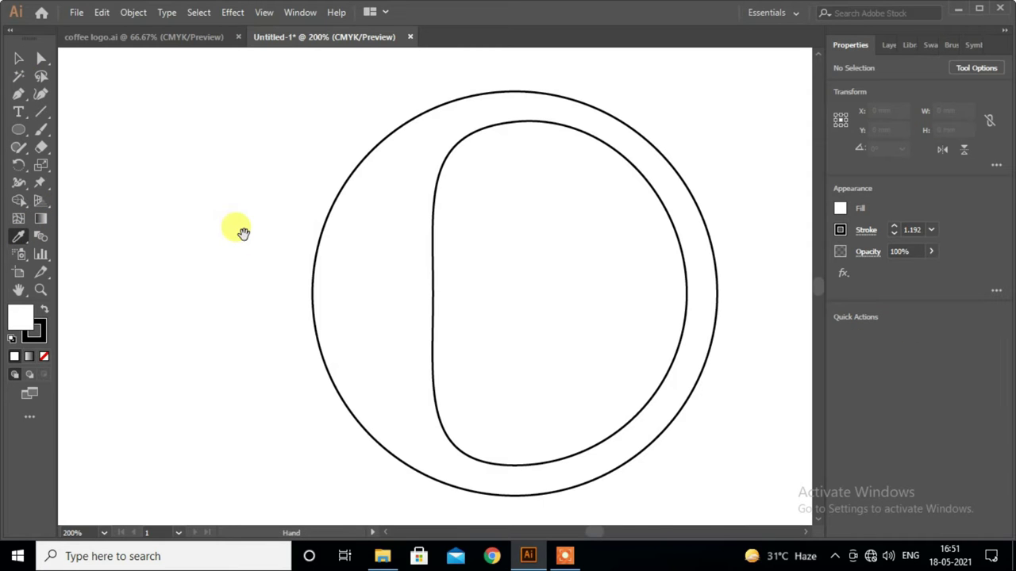
pyautogui.moveTo(243, 233); pyautogui.dragTo(237, 312)
pyautogui.hotkey('ctrl', '-')
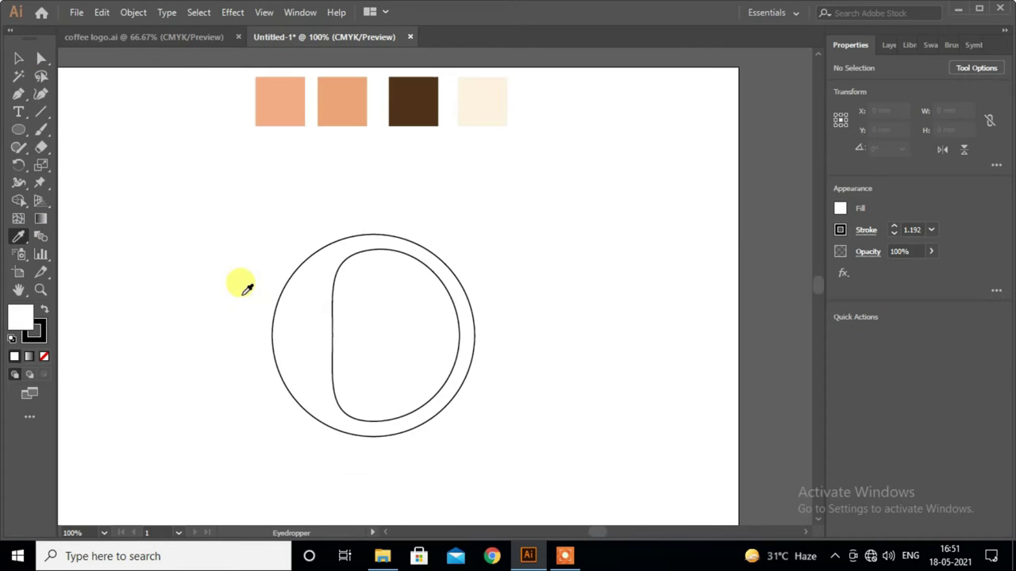
pyautogui.click(19, 58)
pyautogui.click(297, 290)
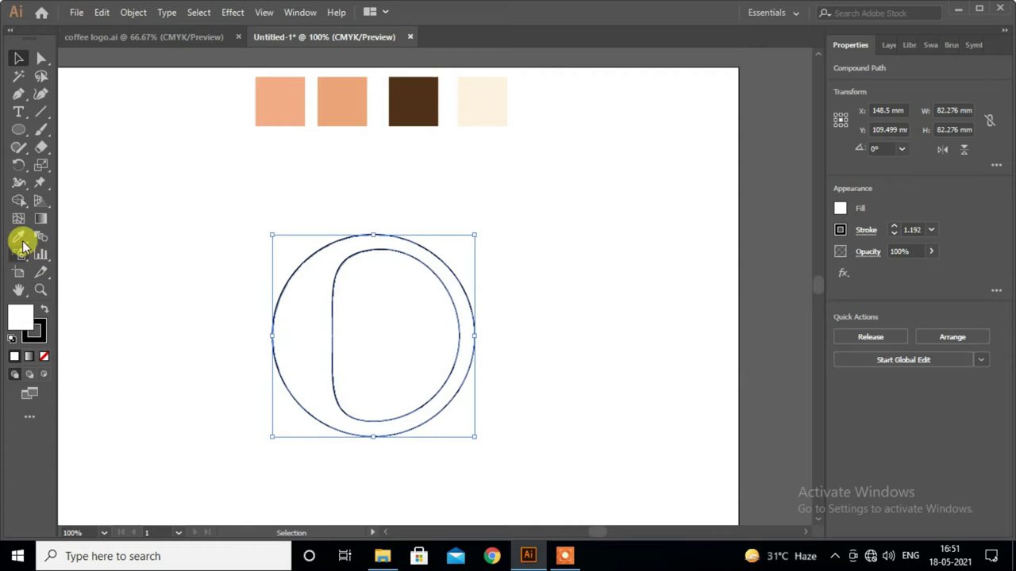
pyautogui.click(20, 238)
pyautogui.click(342, 110)
pyautogui.click(24, 68)
pyautogui.click(231, 303)
pyautogui.scroll(1, 297, 344)
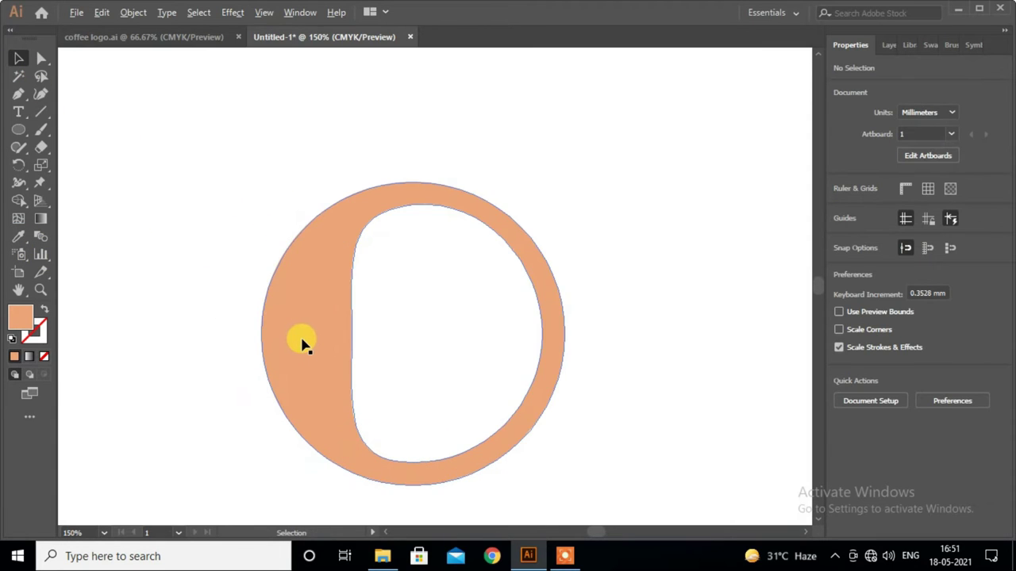
pyautogui.scroll(1, 313, 336)
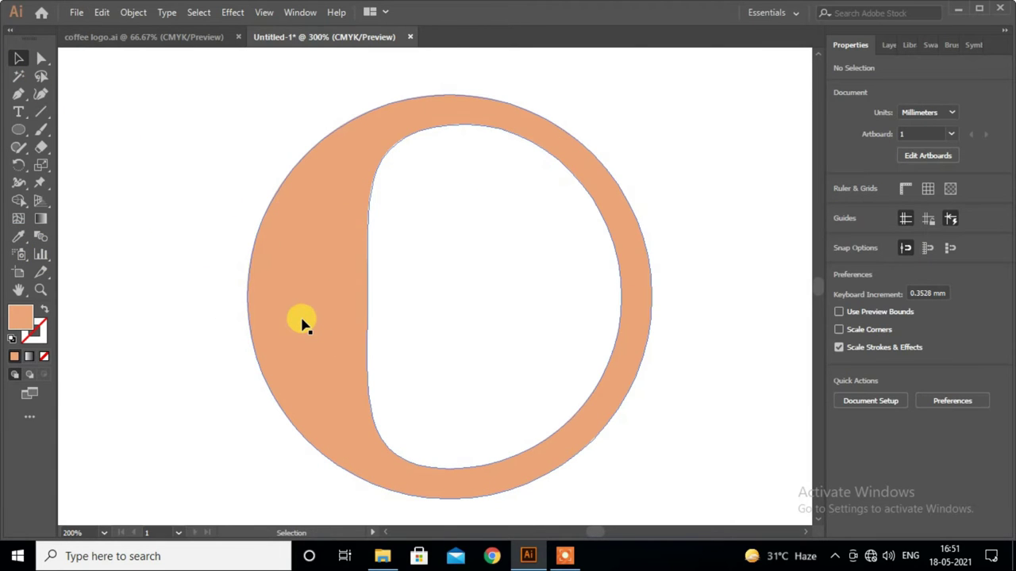
pyautogui.scroll(1, 301, 321)
pyautogui.scroll(-1, 302, 321)
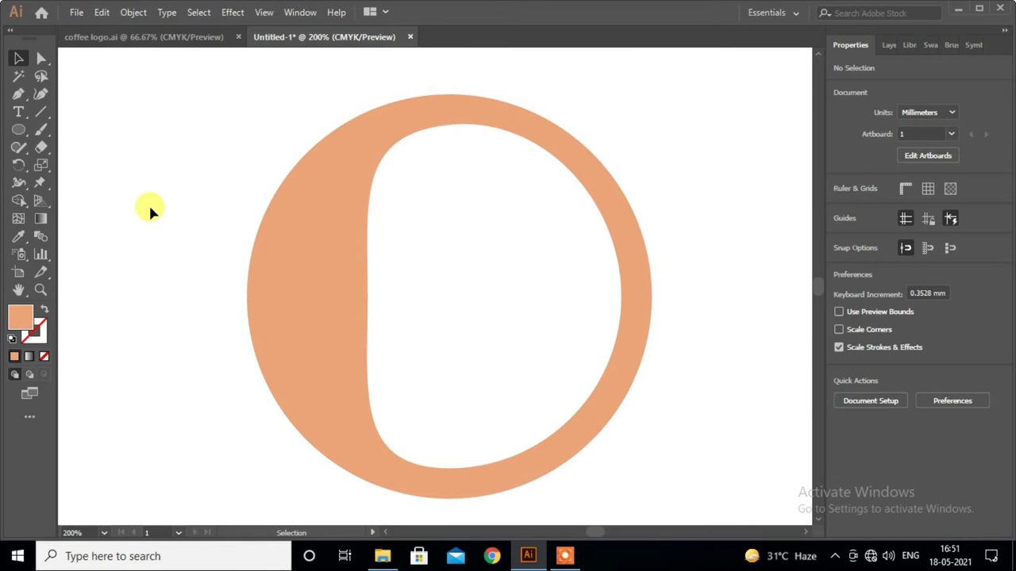
# - Reset to white fill and black stroke, then draw the first bubble circles on the crescent
pyautogui.press('d')
pyautogui.click(23, 132)
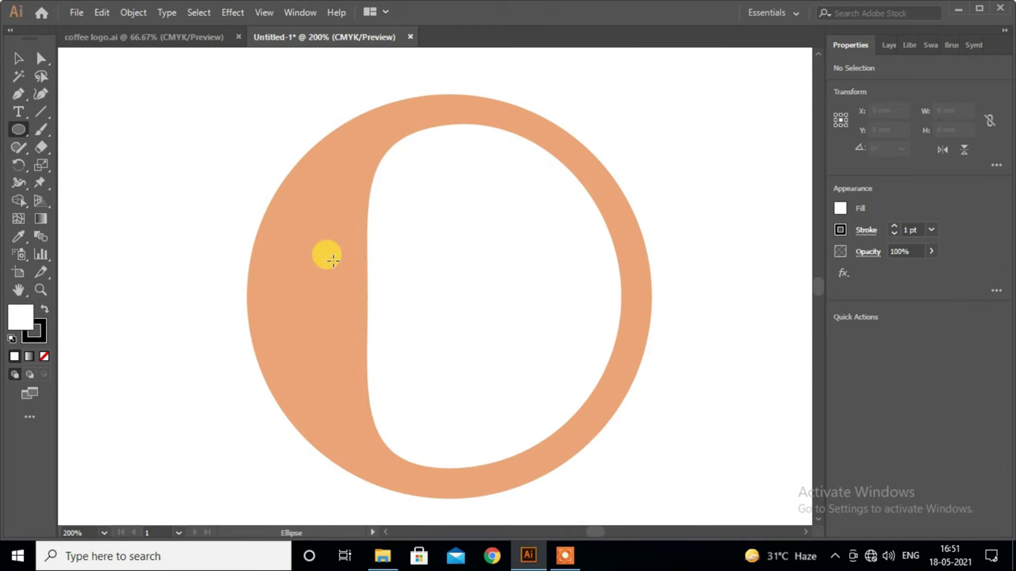
pyautogui.moveTo(308, 252); pyautogui.dragTo(347, 291)
pyautogui.moveTo(306, 324); pyautogui.dragTo(339, 357)
pyautogui.moveTo(276, 283); pyautogui.dragTo(303, 311)
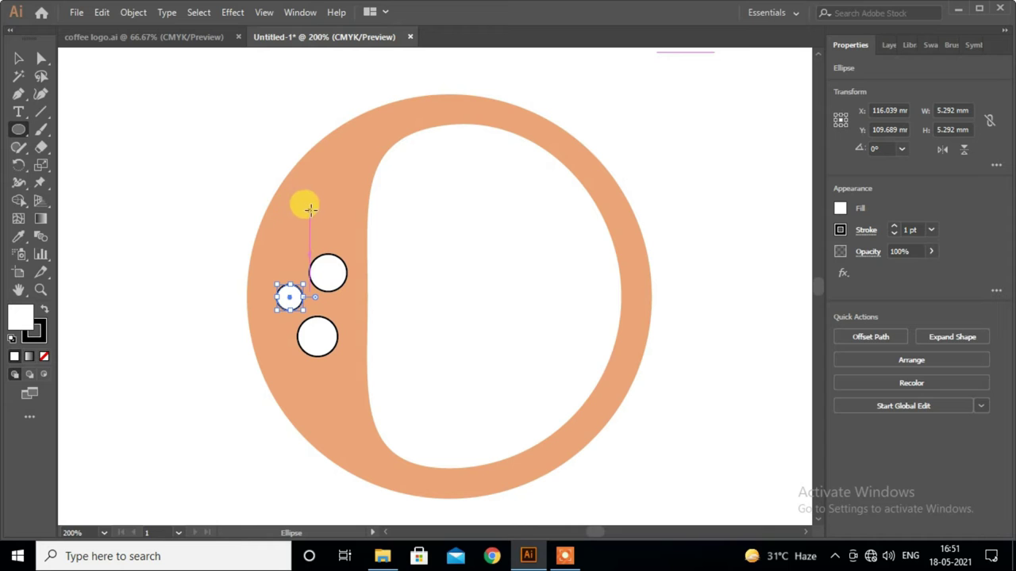
pyautogui.moveTo(310, 210); pyautogui.dragTo(345, 231)
pyautogui.moveTo(327, 190)
pyautogui.mouseDown()
pyautogui.moveTo(336, 199)
pyautogui.moveTo(329, 176)
pyautogui.mouseUp()
pyautogui.scroll(-2, 334, 278)
# - Scatter more tiny bubbles of varying sizes across the peach crescent
pyautogui.moveTo(320, 331); pyautogui.dragTo(328, 338)
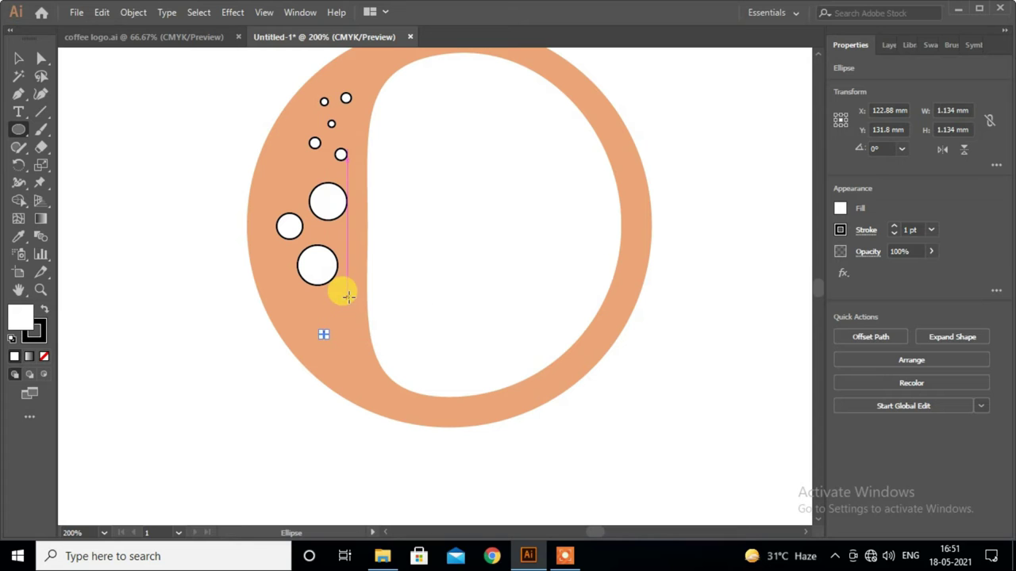
pyautogui.moveTo(351, 295); pyautogui.dragTo(358, 302)
pyautogui.moveTo(341, 360); pyautogui.dragTo(352, 371)
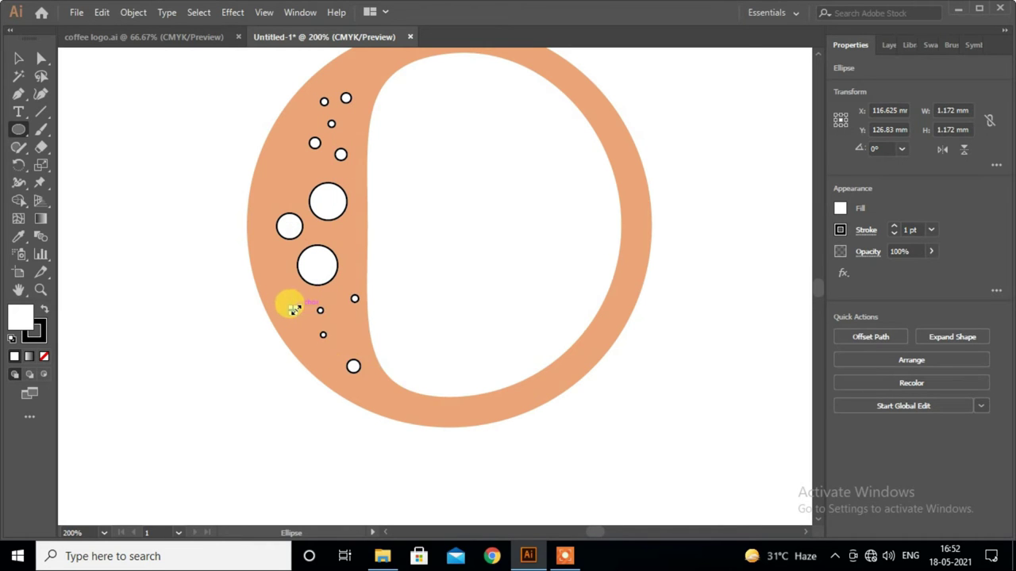
pyautogui.moveTo(290, 306); pyautogui.dragTo(295, 310)
pyautogui.scroll(1, 293, 309)
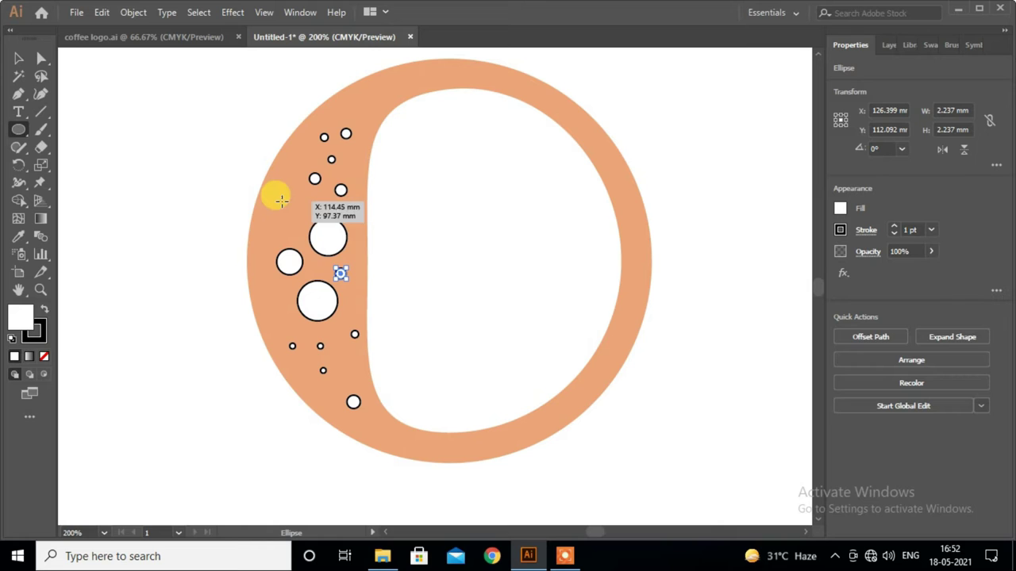
pyautogui.moveTo(290, 229); pyautogui.dragTo(295, 235)
pyautogui.scroll(1, 294, 232)
pyautogui.scroll(1, 359, 203)
pyautogui.moveTo(359, 146)
pyautogui.mouseDown()
pyautogui.moveTo(369, 157)
pyautogui.moveTo(350, 162)
pyautogui.mouseUp()
pyautogui.scroll(-2, 355, 206)
pyautogui.scroll(-1, 349, 262)
pyautogui.scroll(-1, 351, 296)
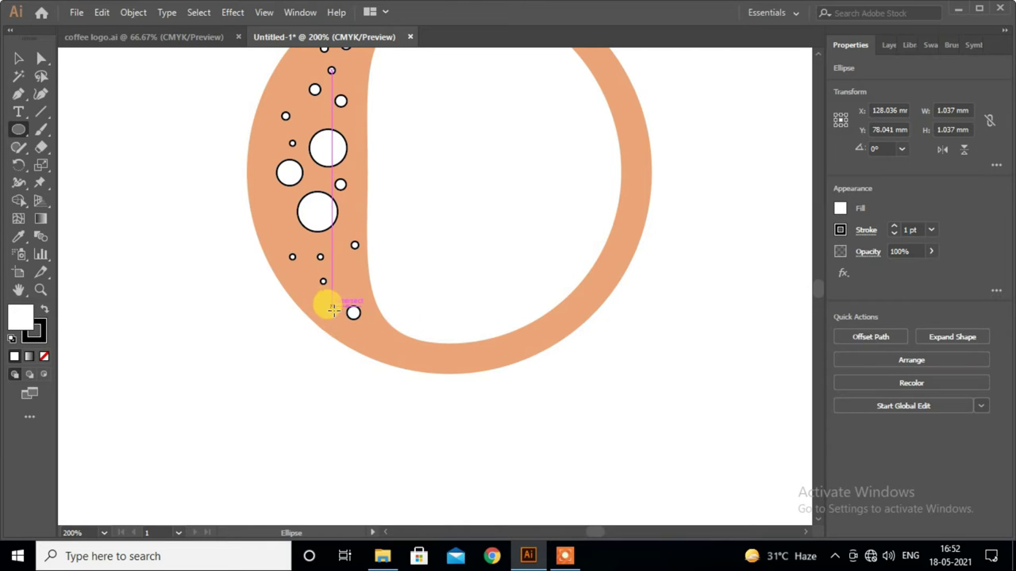
# - Add further small bubbles along the crescent's inner and left edges, then deselect
pyautogui.click(18, 59)
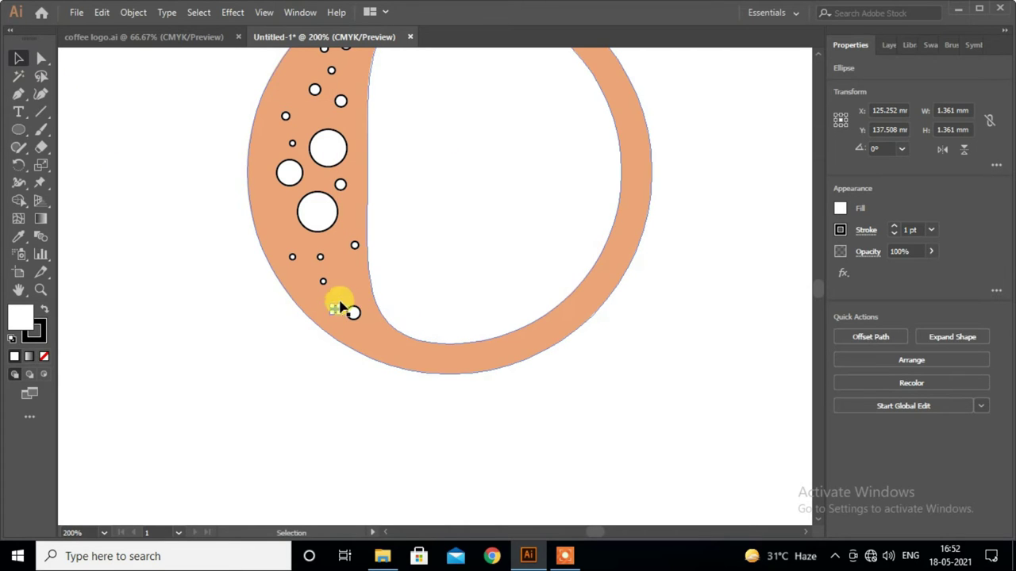
pyautogui.click(353, 311)
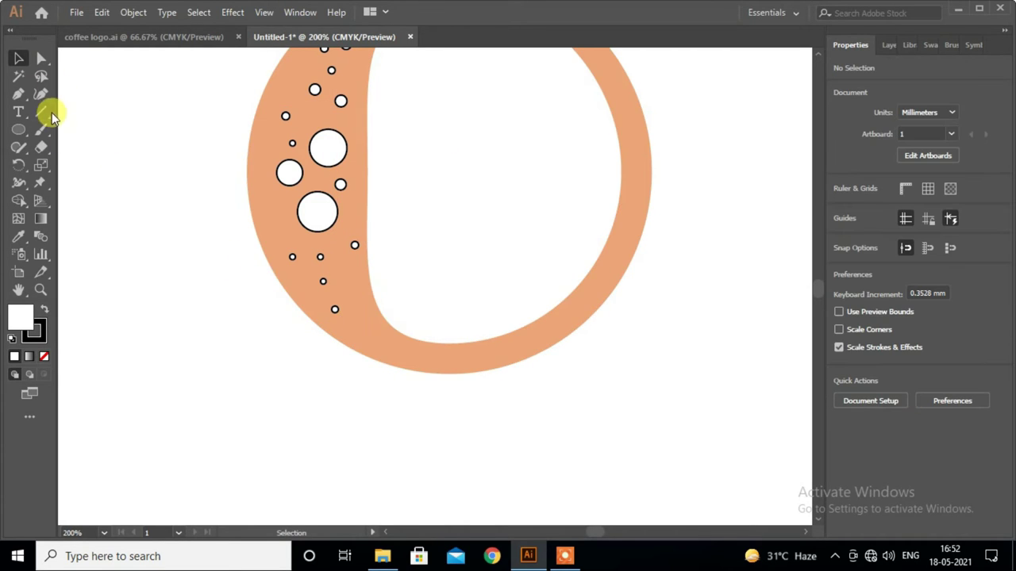
pyautogui.moveTo(359, 306); pyautogui.dragTo(359, 329)
pyautogui.scroll(2, 270, 226)
pyautogui.scroll(2, 279, 235)
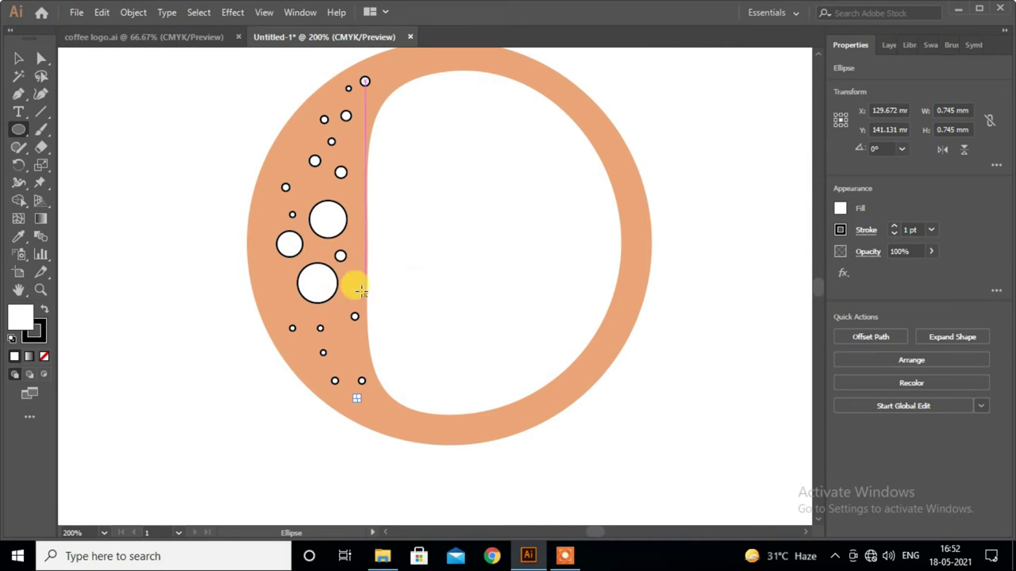
pyautogui.moveTo(316, 242); pyautogui.dragTo(367, 215)
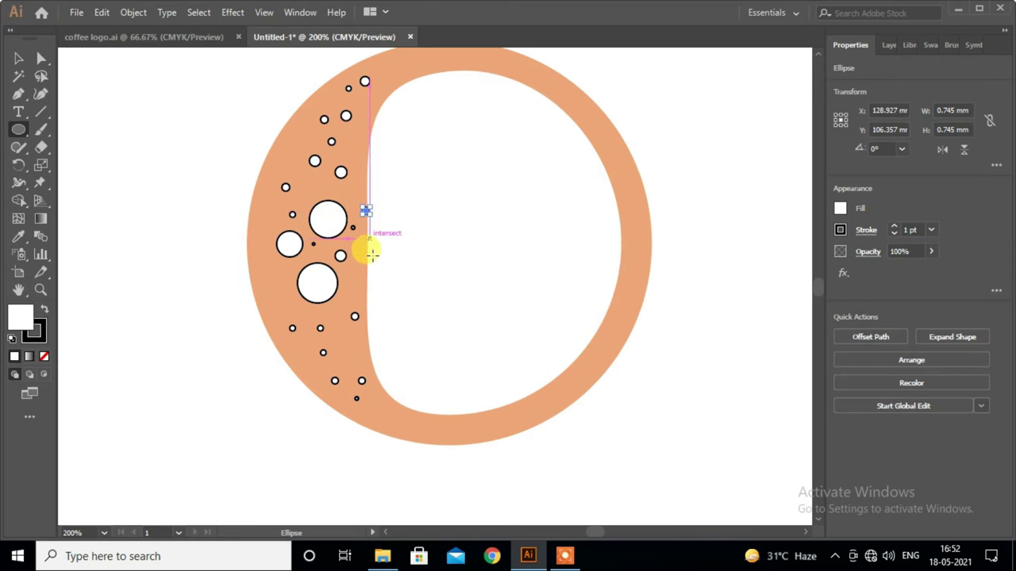
pyautogui.moveTo(361, 274); pyautogui.dragTo(370, 284)
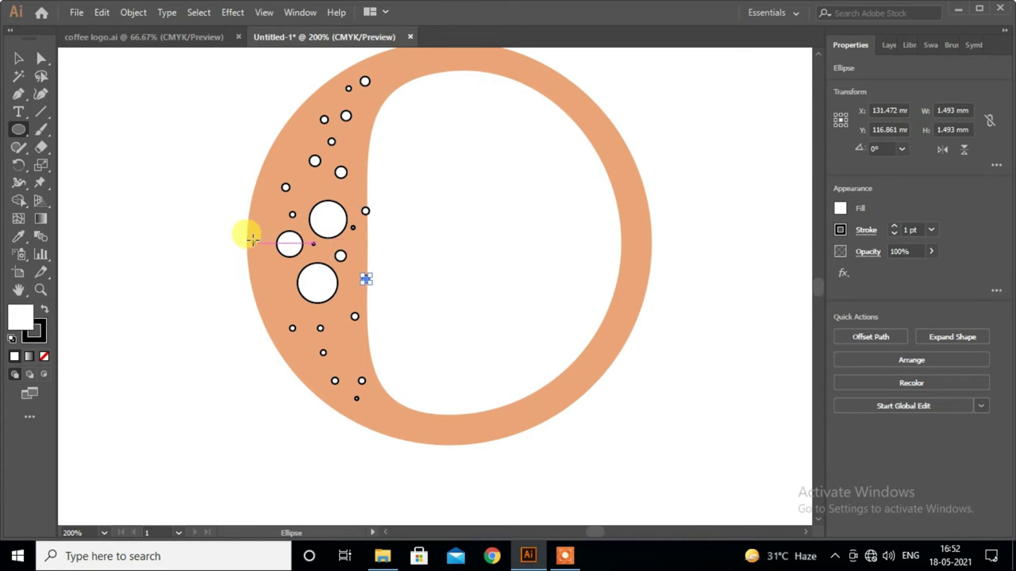
pyautogui.moveTo(267, 273); pyautogui.dragTo(266, 273)
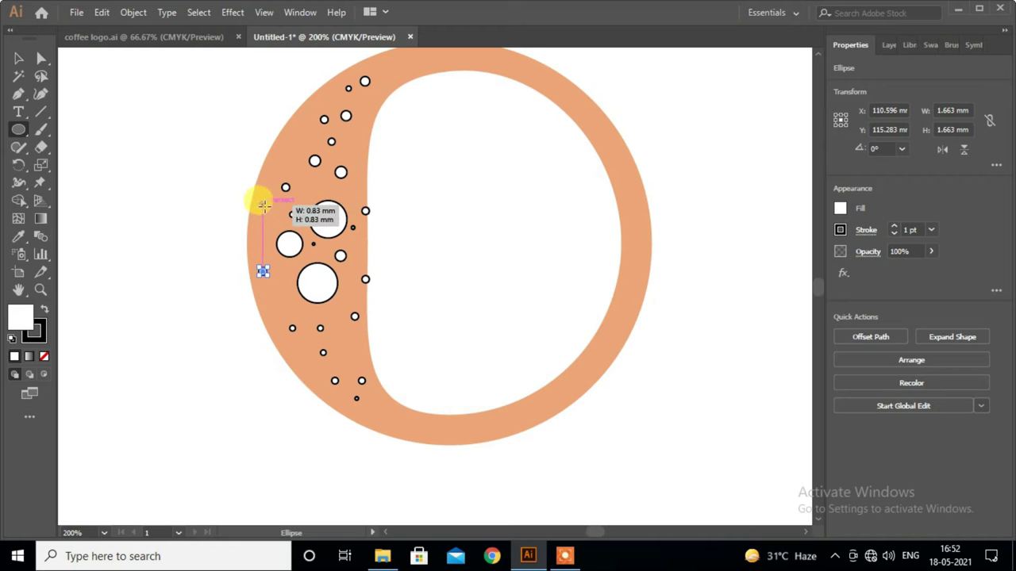
pyautogui.moveTo(263, 205); pyautogui.dragTo(264, 205)
pyautogui.moveTo(273, 163); pyautogui.dragTo(274, 163)
pyautogui.scroll(-1, 500, 285)
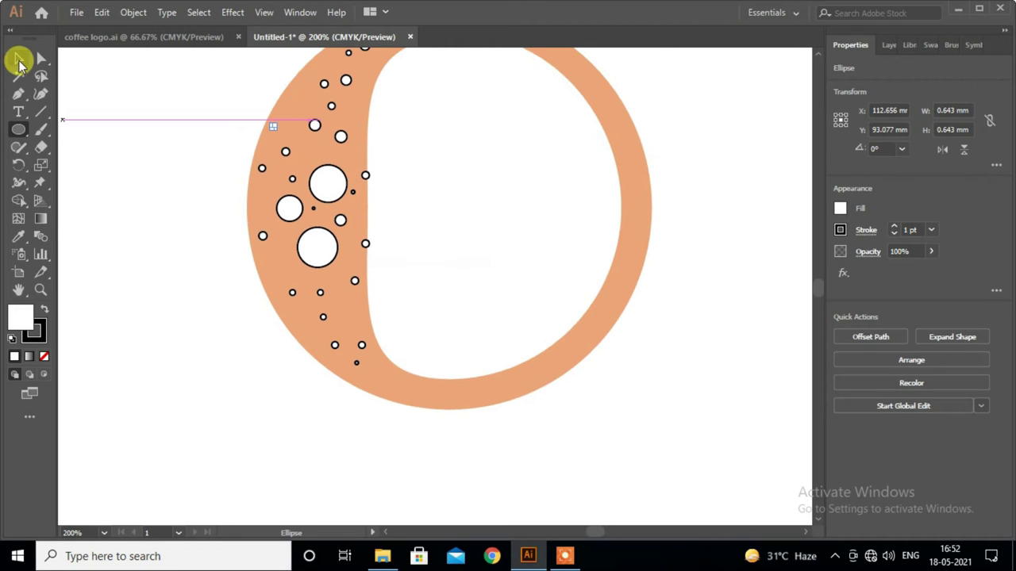
pyautogui.click(162, 329)
pyautogui.scroll(2, 190, 341)
# - Punch all the white bubbles out of the peach shape with Pathfinder Minus Front
pyautogui.moveTo(191, 107); pyautogui.dragTo(646, 470)
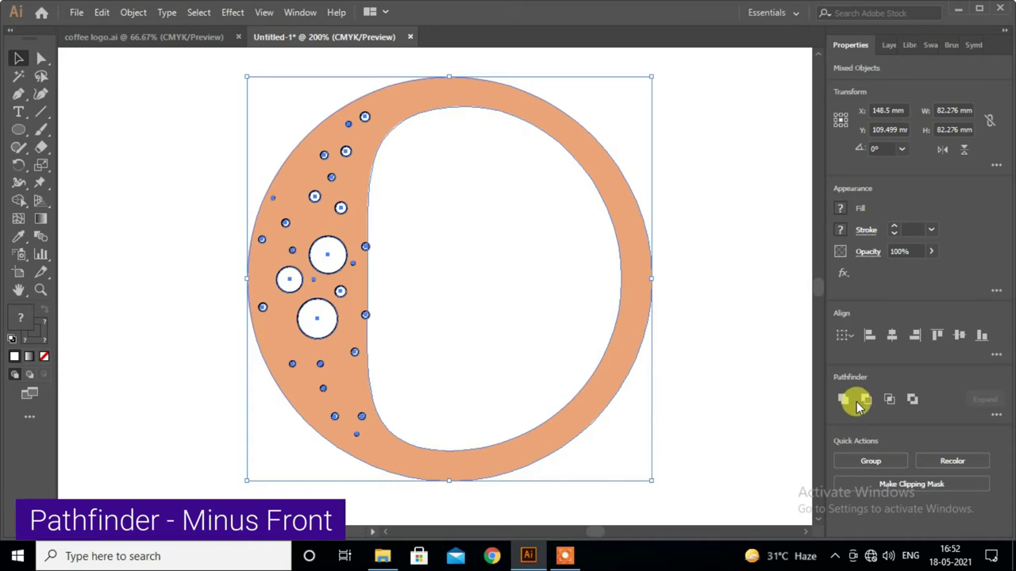
pyautogui.click(861, 403)
pyautogui.click(691, 365)
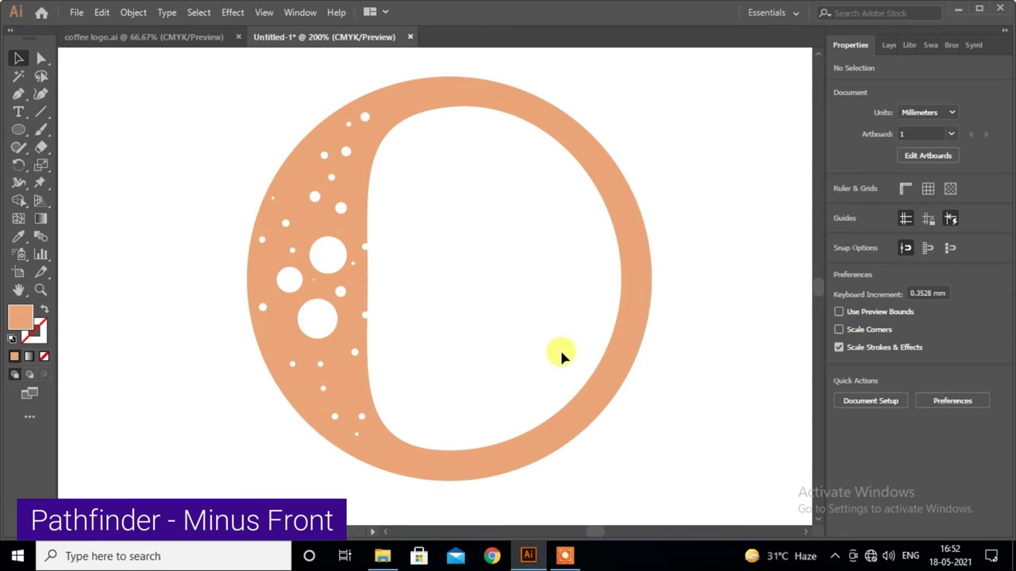
pyautogui.scroll(-1, 561, 355)
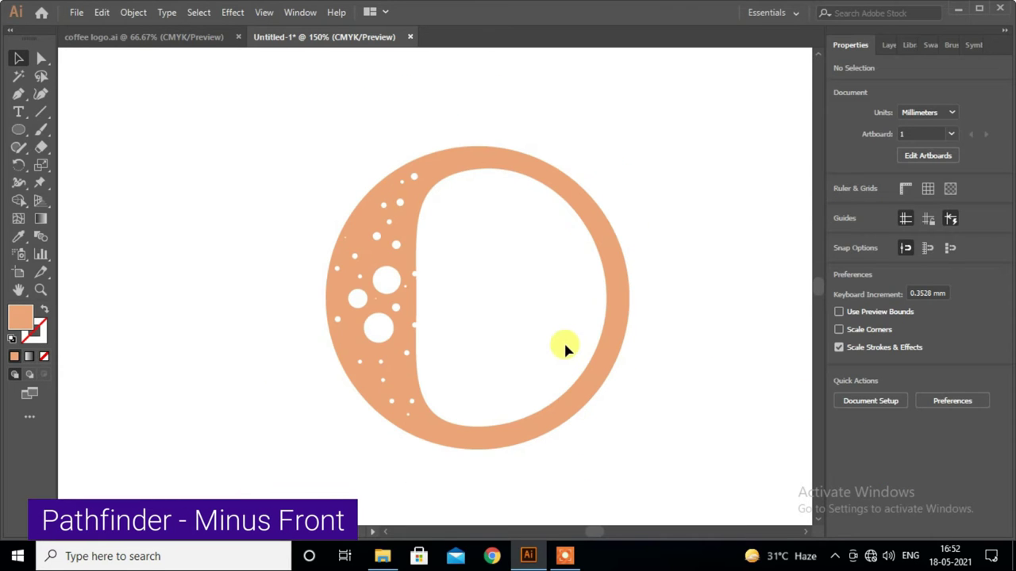
pyautogui.click(23, 133)
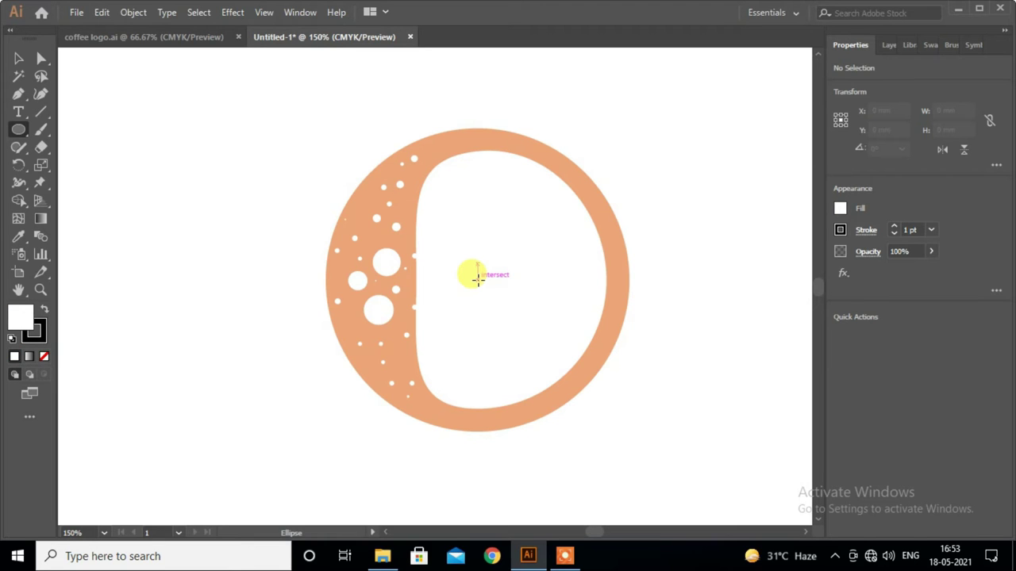
# - Draw a cup-sized circle and send it behind the peach ring
pyautogui.moveTo(479, 277); pyautogui.dragTo(563, 431)
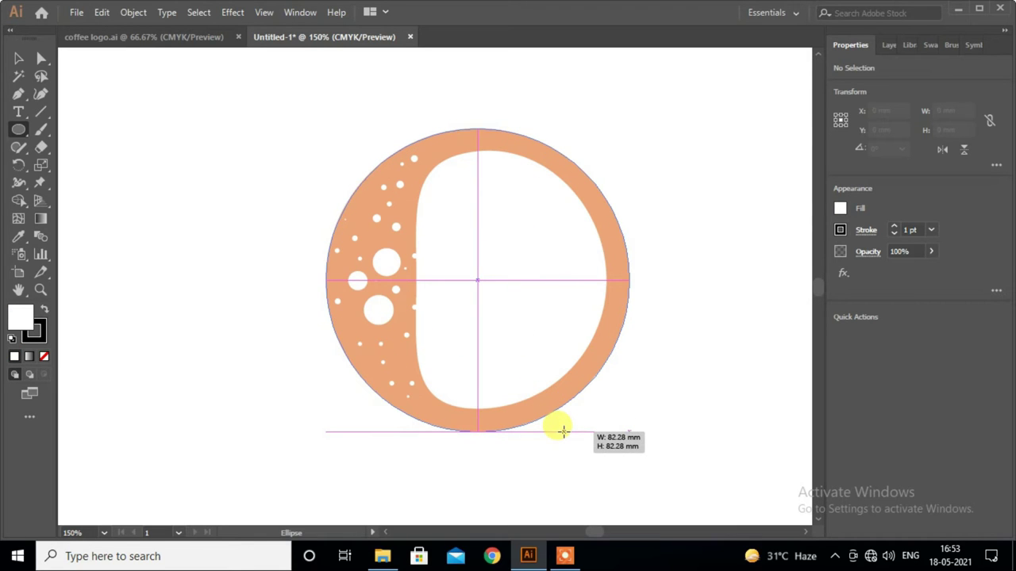
pyautogui.click(18, 58)
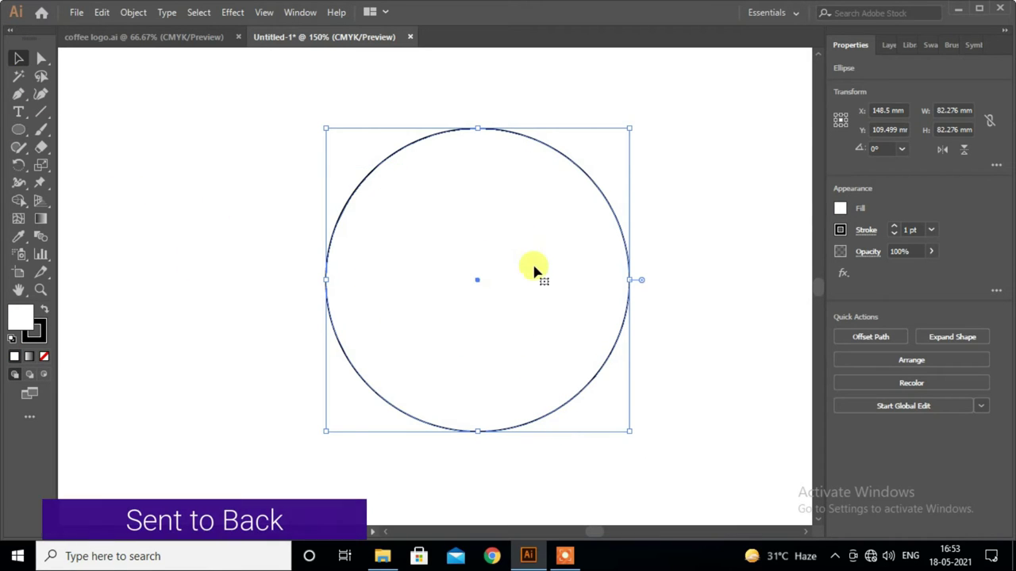
pyautogui.rightClick(537, 234)
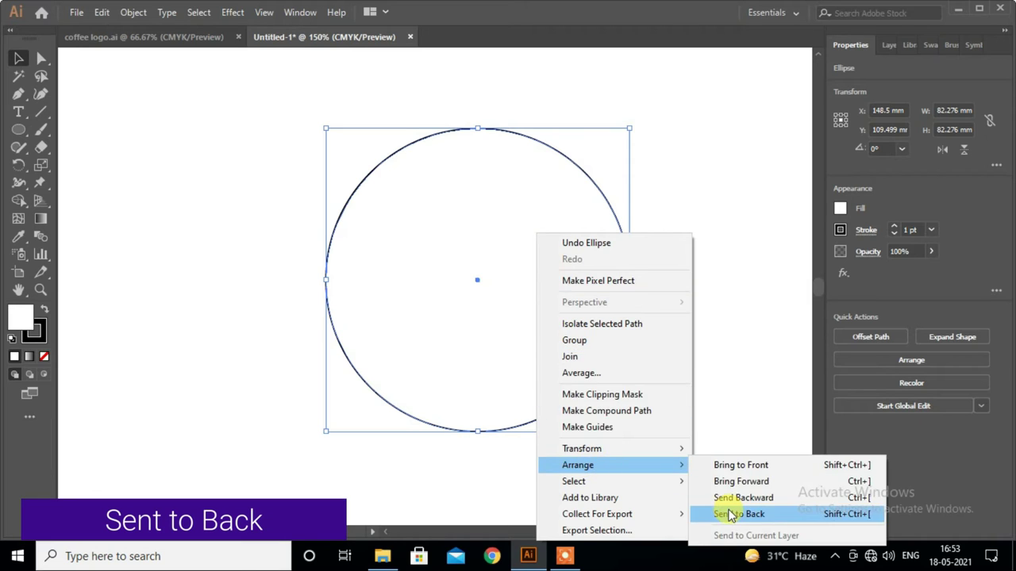
pyautogui.click(730, 514)
# - Fill the back circle with the dark brown swatch colour
pyautogui.moveTo(714, 181); pyautogui.dragTo(431, 386)
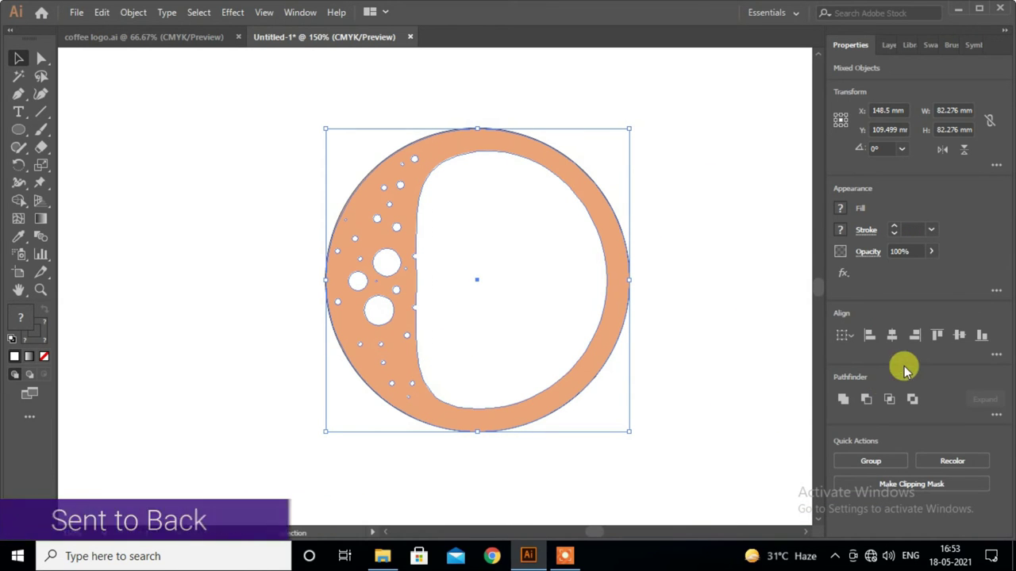
pyautogui.scroll(1, 648, 339)
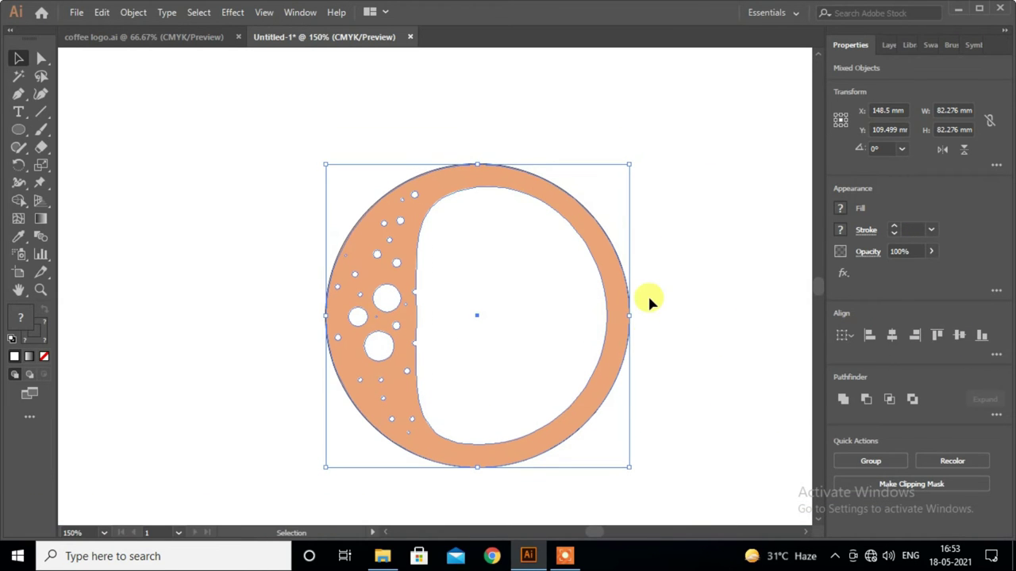
pyautogui.click(18, 235)
pyautogui.scroll(2, 345, 177)
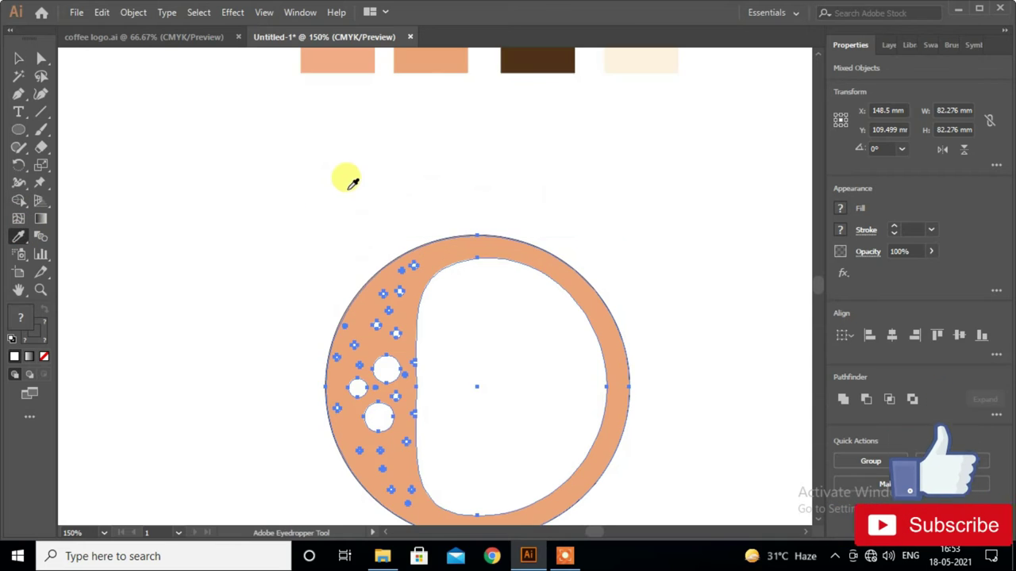
pyautogui.click(19, 58)
pyautogui.scroll(-2, 297, 137)
pyautogui.click(297, 137)
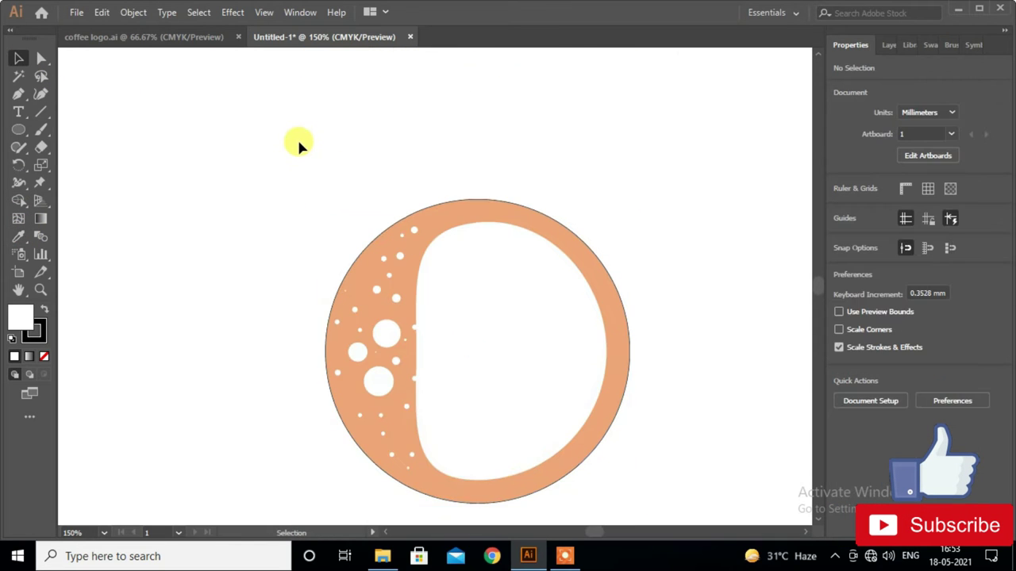
pyautogui.click(541, 265)
pyautogui.click(18, 236)
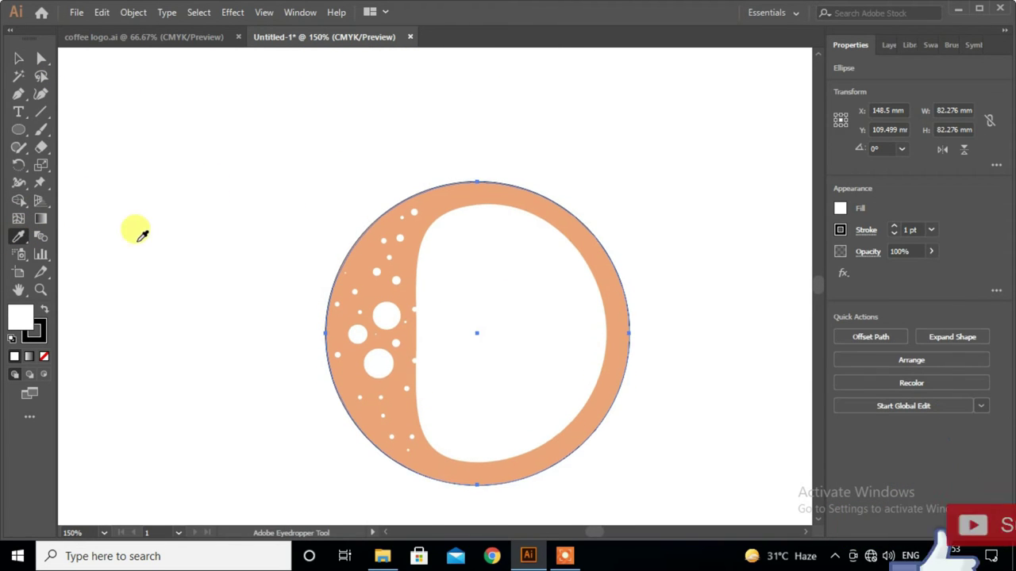
pyautogui.scroll(2, 427, 169)
pyautogui.click(529, 72)
pyautogui.scroll(-2, 449, 204)
pyautogui.click(18, 59)
pyautogui.click(687, 265)
pyautogui.click(687, 266)
pyautogui.keyDown('alt'); pyautogui.scroll(-1, 671, 268); pyautogui.keyUp('alt')
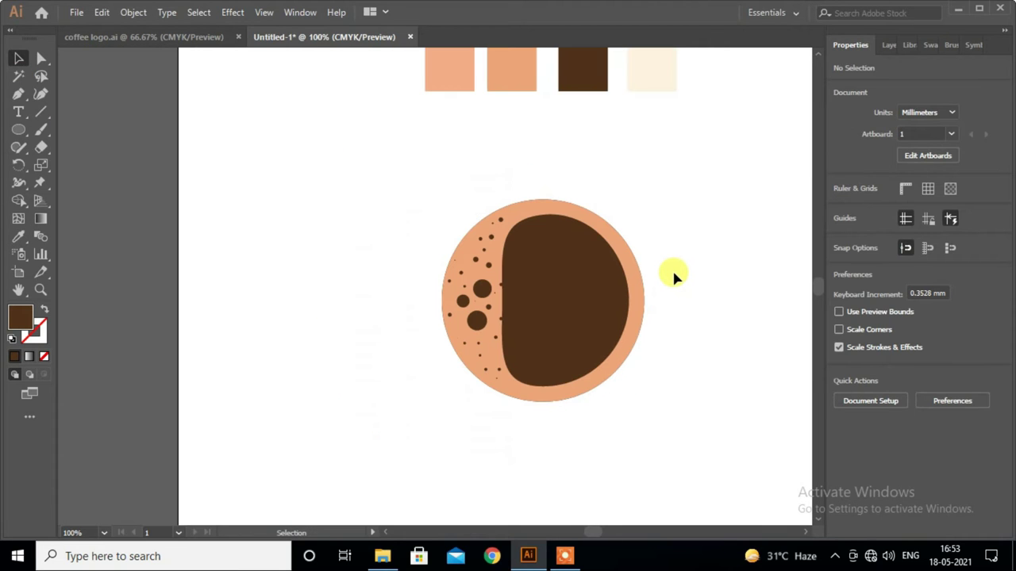
pyautogui.scroll(-1, 671, 268)
pyautogui.scroll(-1, 671, 268)
# - Make a 120% uniform-scaled copy of the brown circle, about 98.731 mm wide
pyautogui.scroll(-1, 673, 274)
pyautogui.click(591, 242)
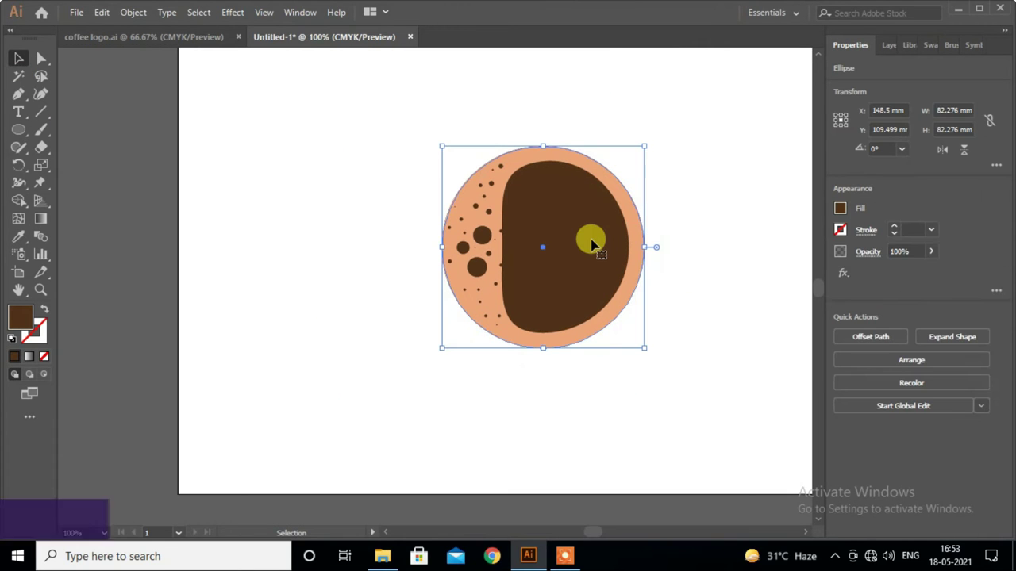
pyautogui.rightClick(591, 242)
pyautogui.moveTo(636, 449)
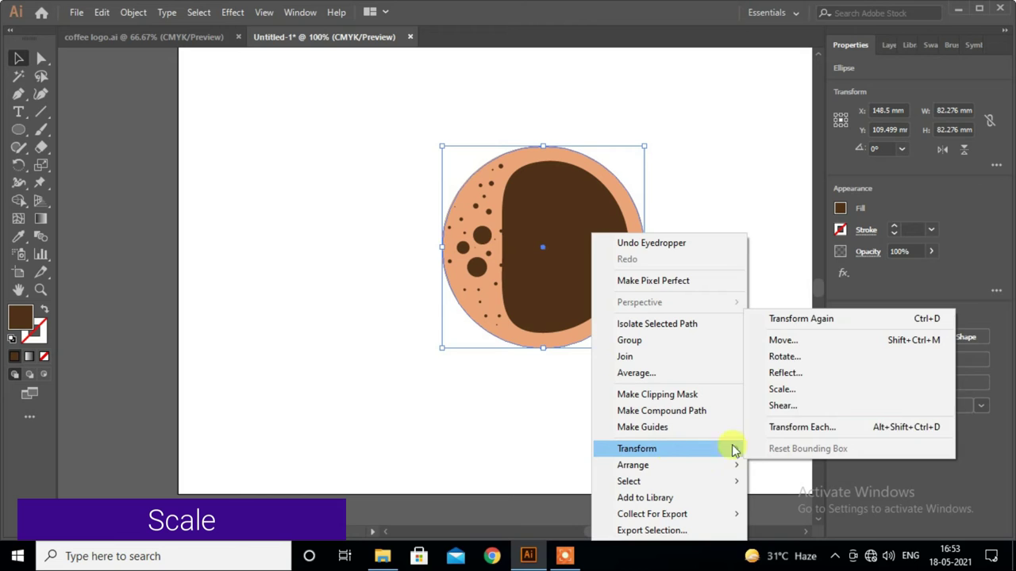
pyautogui.click(800, 393)
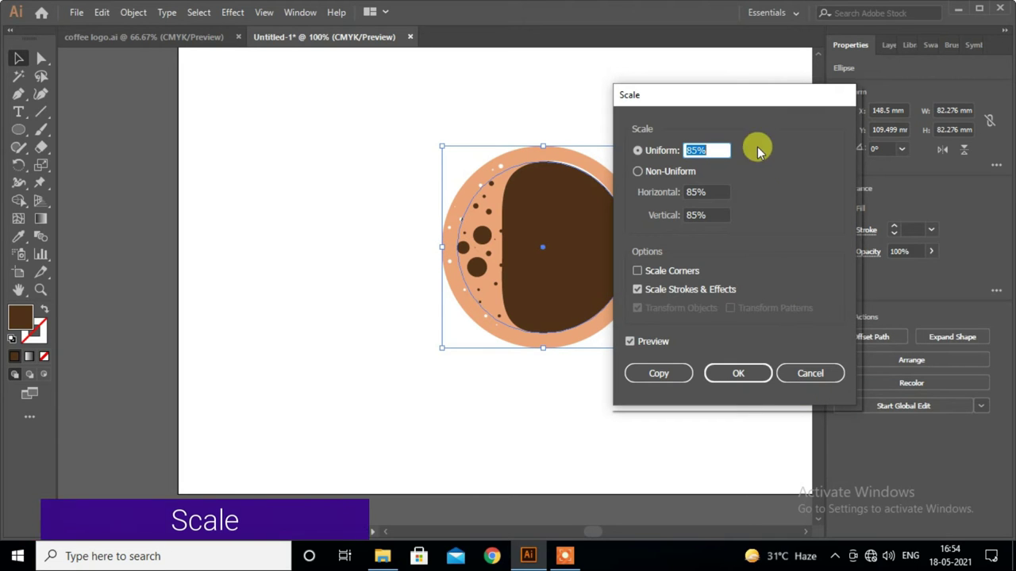
pyautogui.moveTo(770, 102); pyautogui.dragTo(838, 107)
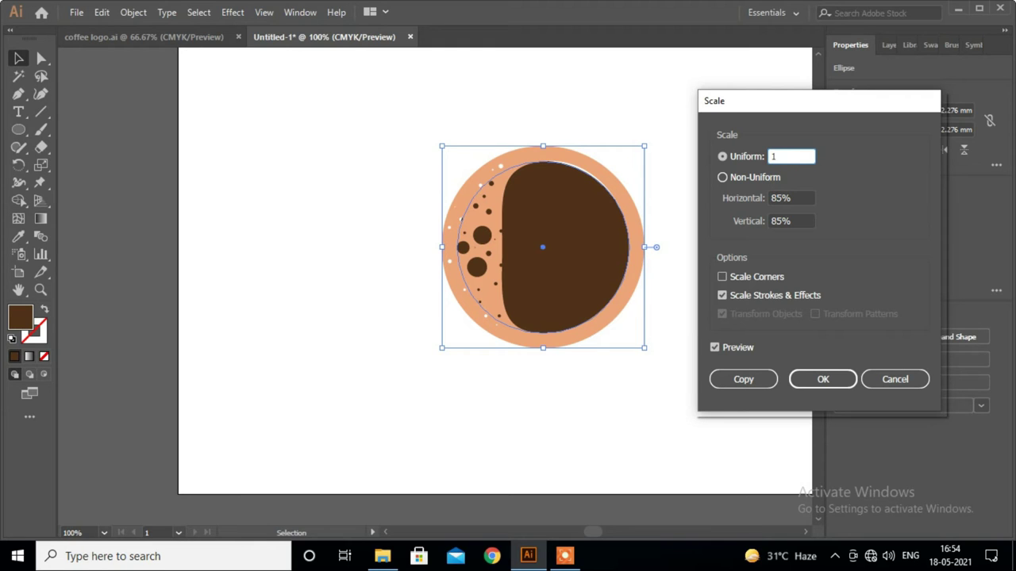
pyautogui.write('20%')
pyautogui.click(715, 346)
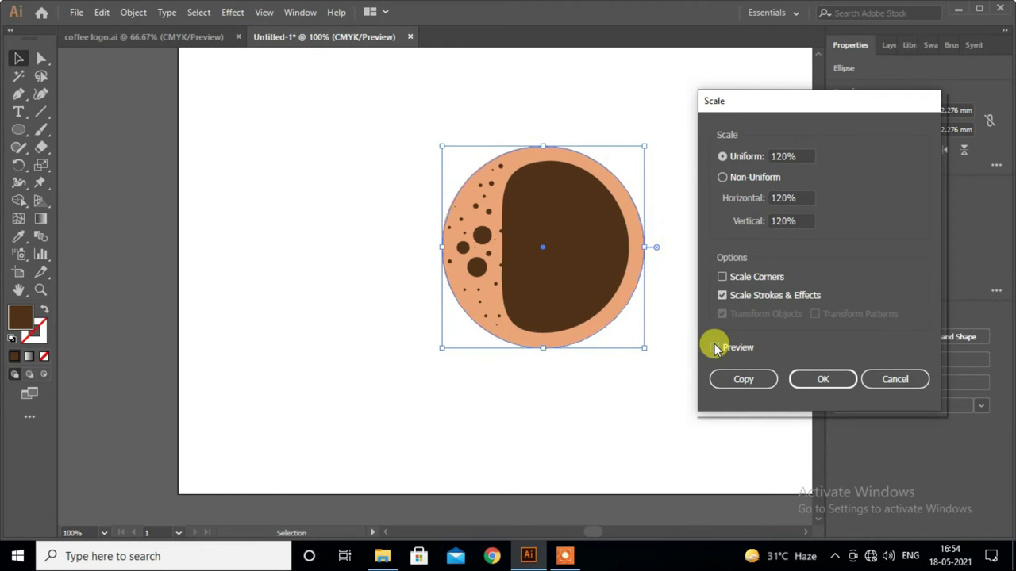
pyautogui.click(731, 384)
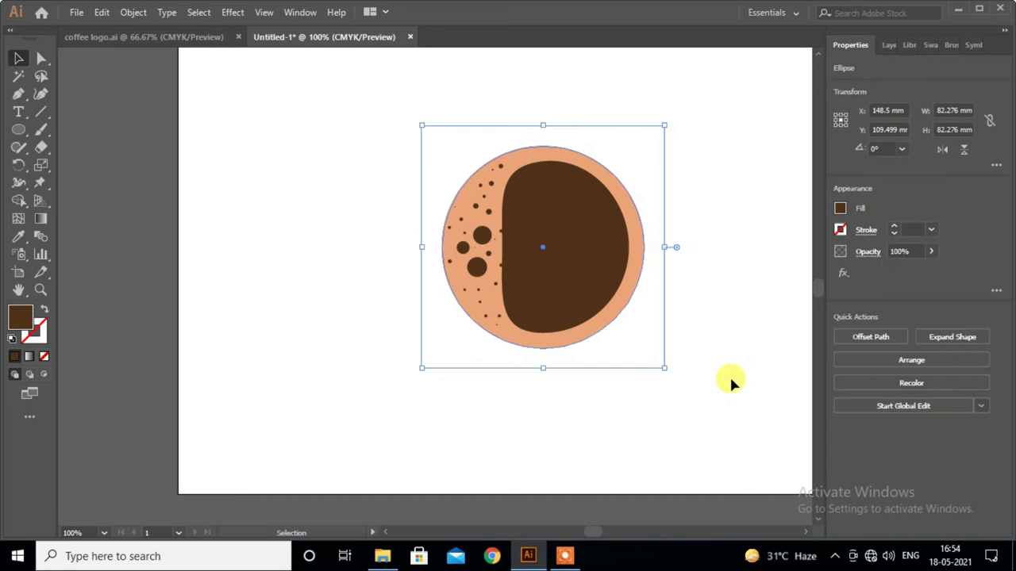
pyautogui.scroll(2, 364, 328)
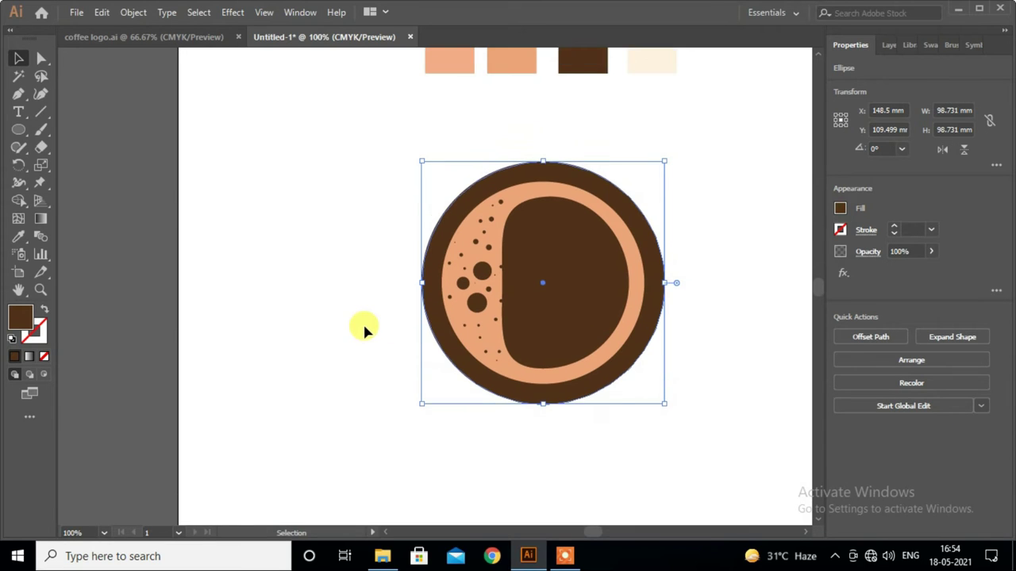
pyautogui.scroll(1, 370, 322)
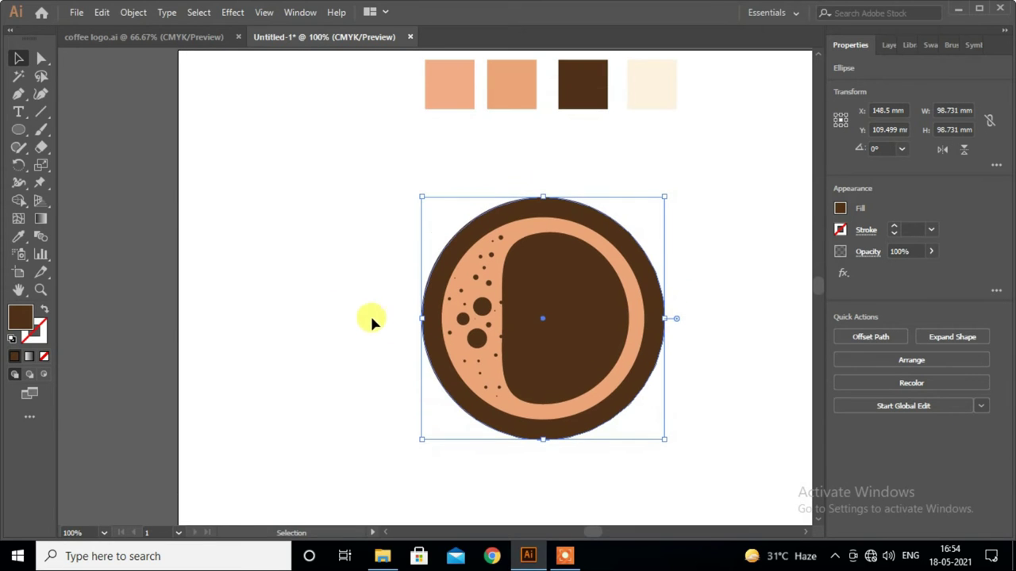
# - Fill the enlarged circle with the pale cream swatch and send it to the back
pyautogui.click(19, 239)
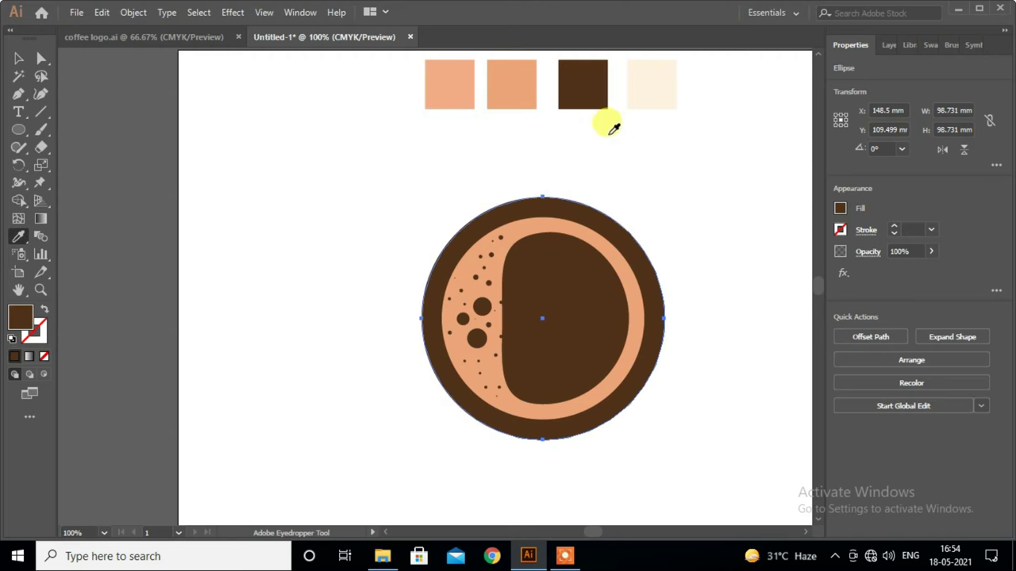
pyautogui.click(649, 73)
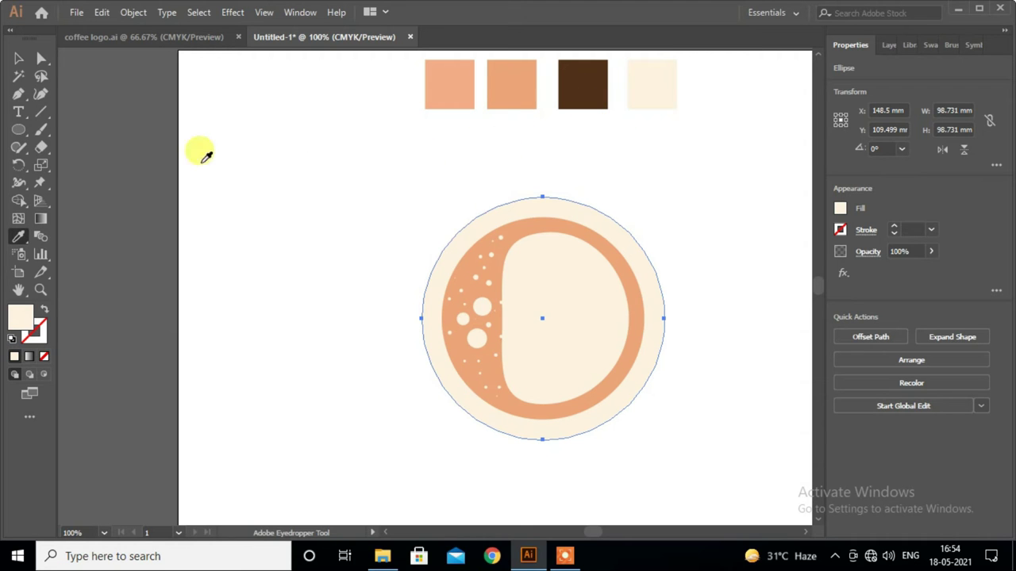
pyautogui.click(18, 59)
pyautogui.rightClick(602, 213)
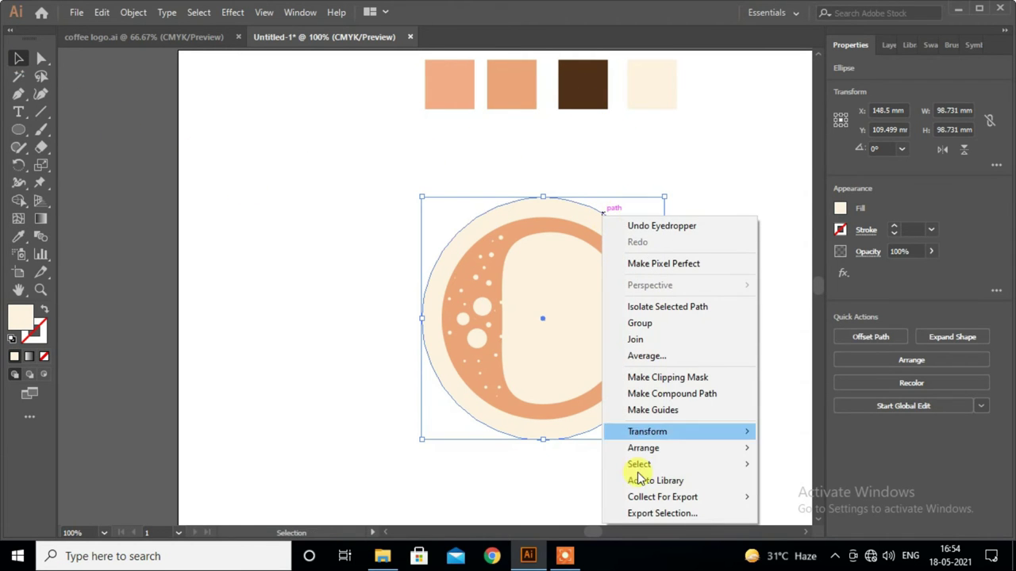
pyautogui.moveTo(643, 448)
pyautogui.click(794, 497)
pyautogui.scroll(-1, 731, 400)
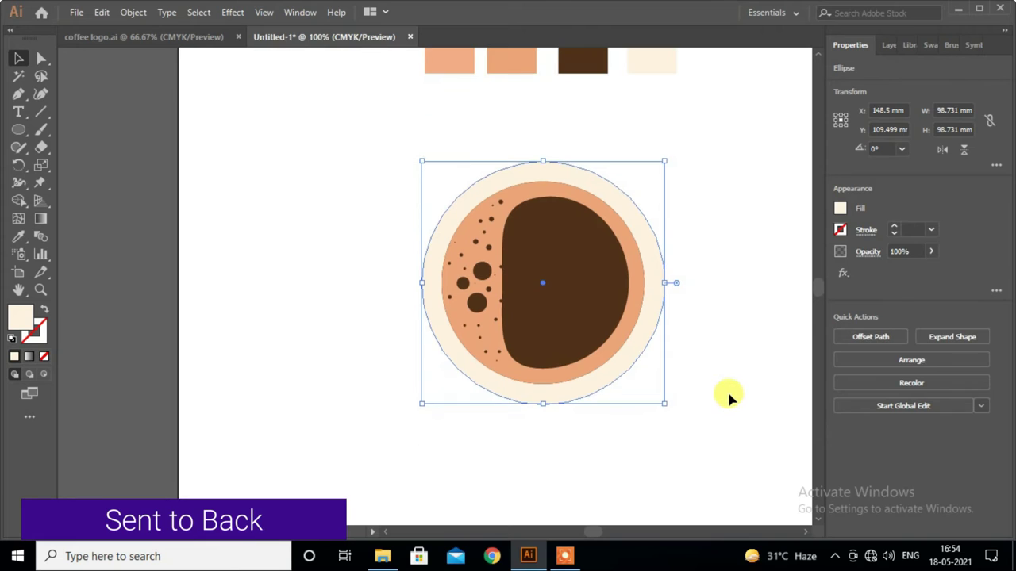
pyautogui.click(727, 390)
pyautogui.scroll(-1, 727, 390)
pyautogui.scroll(-1, 726, 390)
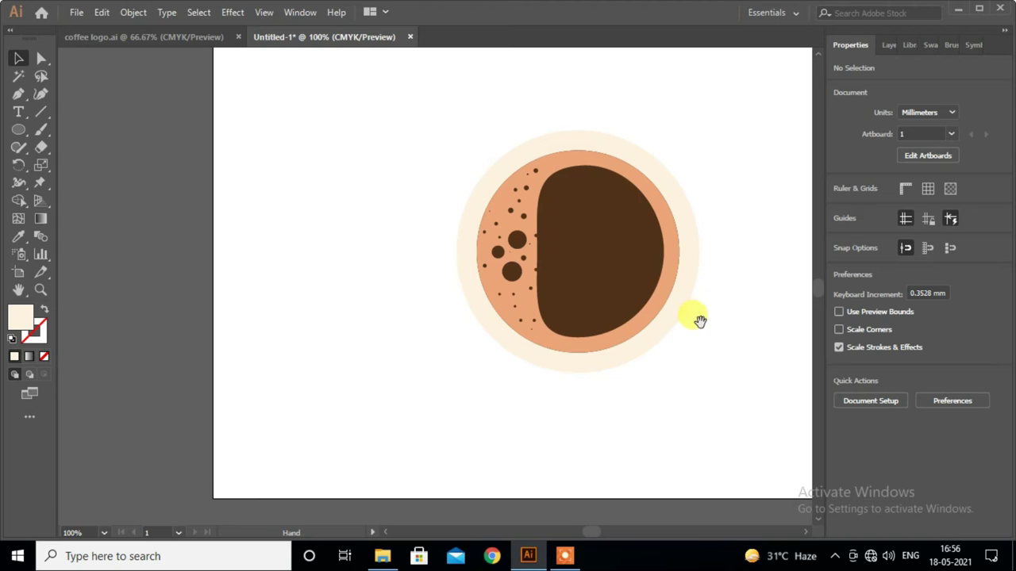
# - Draw a larger circle over the cup, fill it with the peach swatch, and send it to the back
pyautogui.moveTo(698, 320); pyautogui.dragTo(633, 330)
pyautogui.click(18, 130)
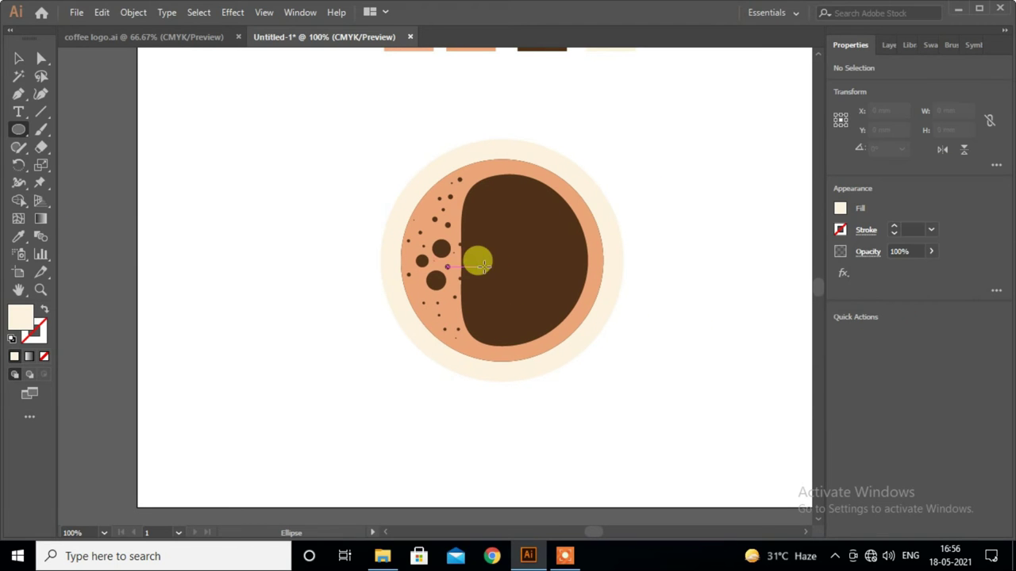
pyautogui.moveTo(497, 255); pyautogui.dragTo(600, 411)
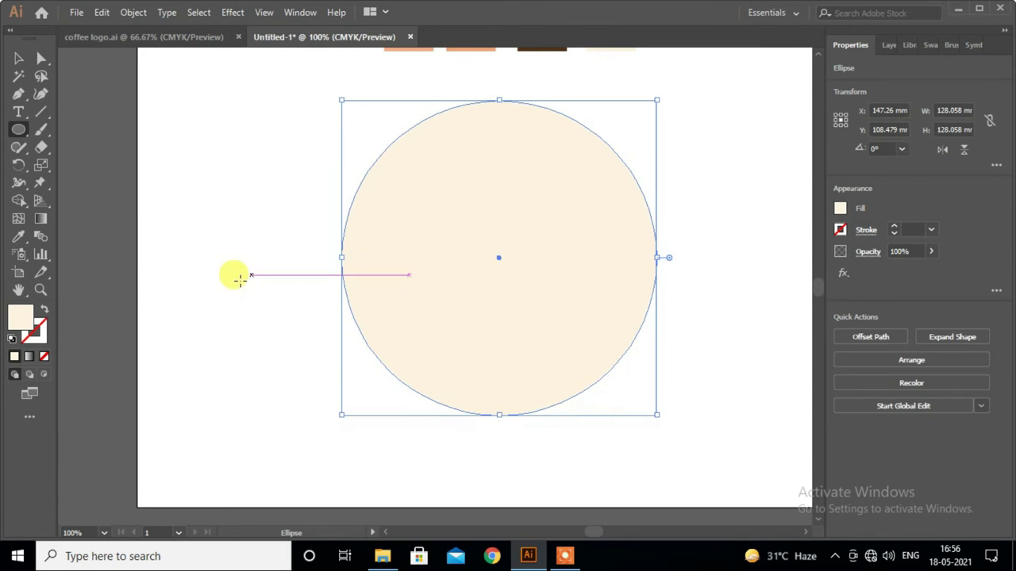
pyautogui.click(22, 242)
pyautogui.scroll(5, 703, 268)
pyautogui.scroll(-1, 703, 267)
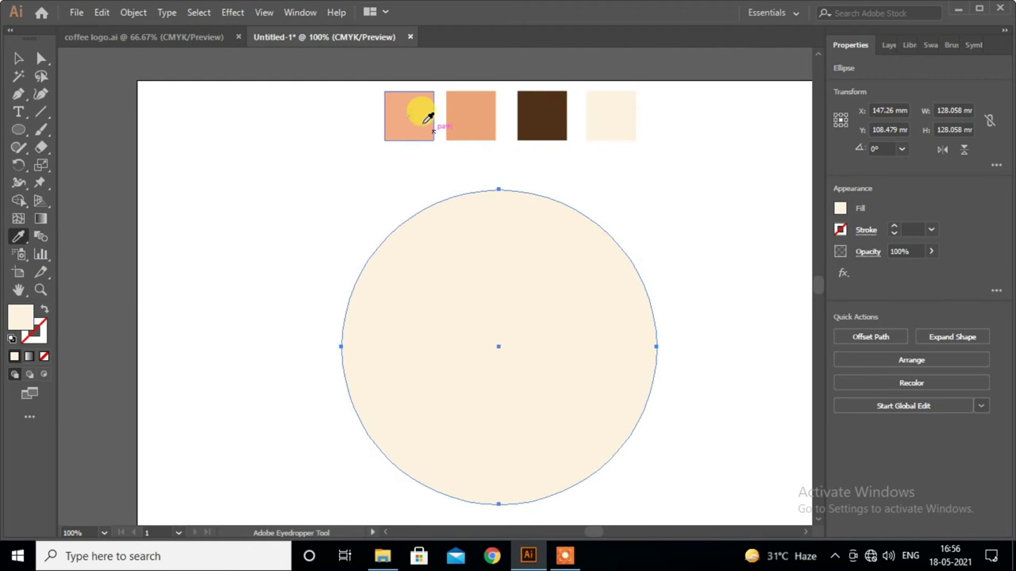
pyautogui.click(413, 113)
pyautogui.scroll(-1, 427, 144)
pyautogui.click(19, 58)
pyautogui.scroll(-2, 698, 257)
pyautogui.rightClick(582, 235)
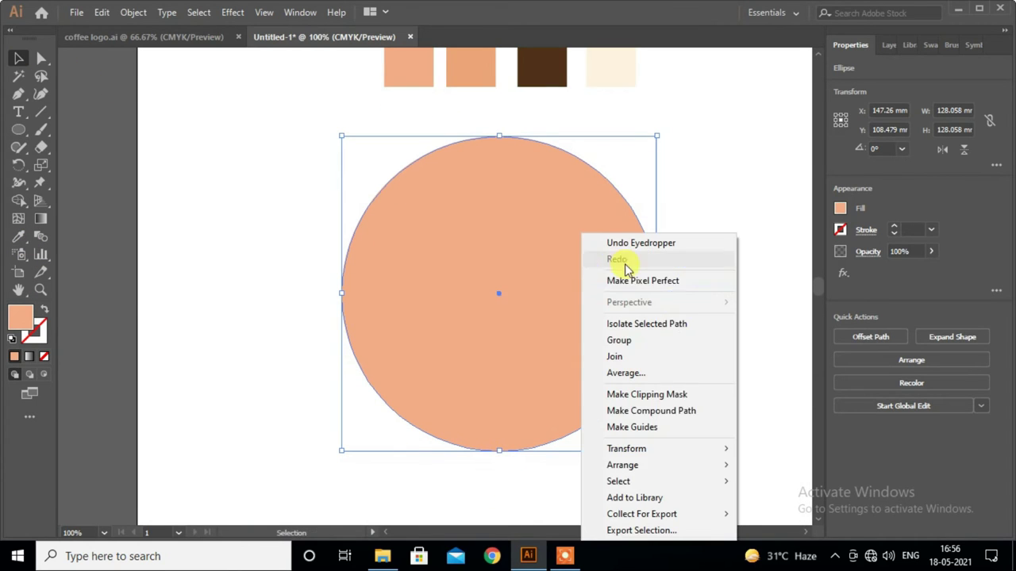
pyautogui.click(766, 515)
# - Centre all the cup circles horizontally and vertically on one another
pyautogui.scroll(-1, 724, 416)
pyautogui.moveTo(730, 204); pyautogui.dragTo(561, 358)
pyautogui.click(962, 337)
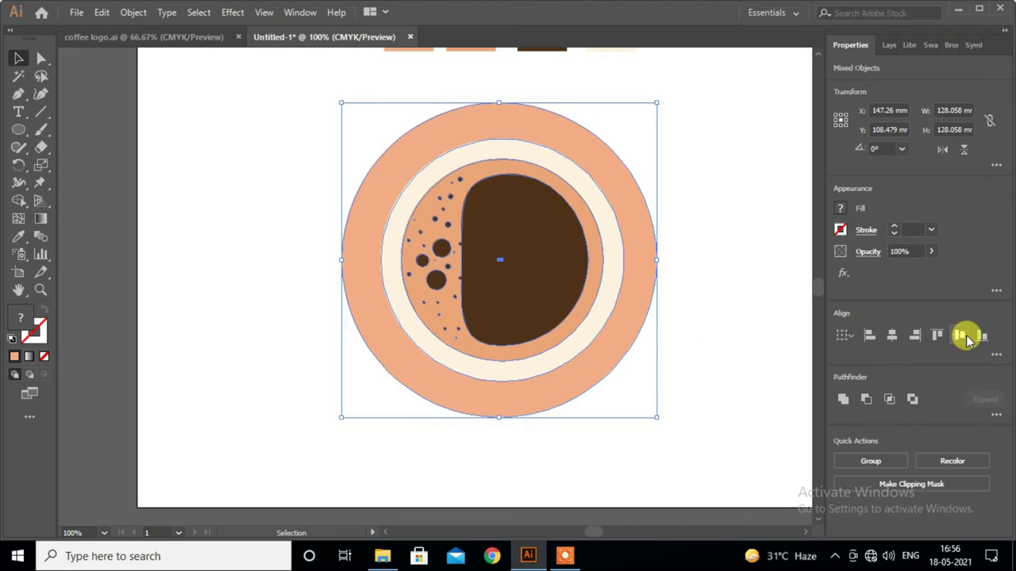
pyautogui.click(892, 335)
pyautogui.scroll(-1, 747, 343)
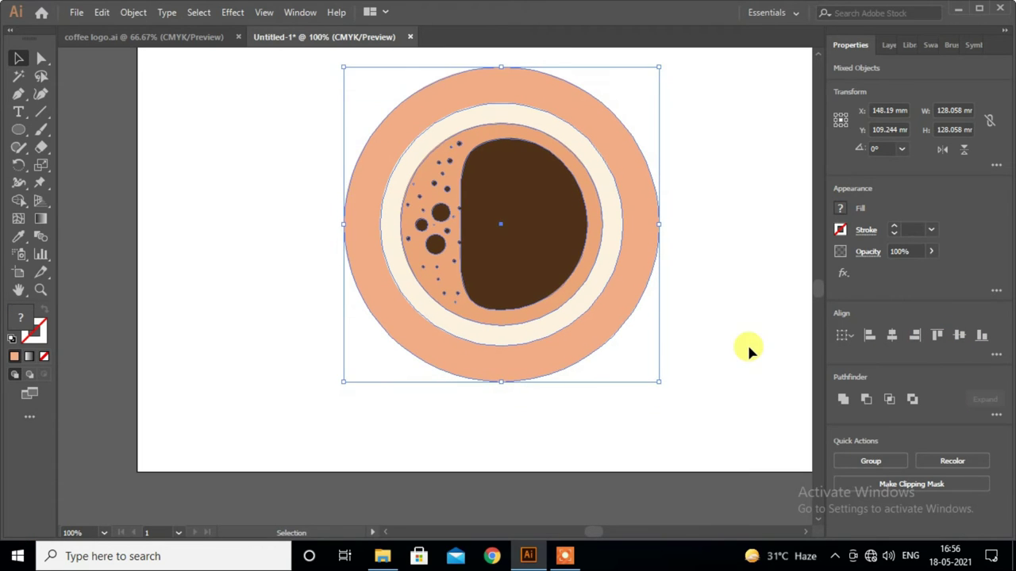
pyautogui.click(746, 346)
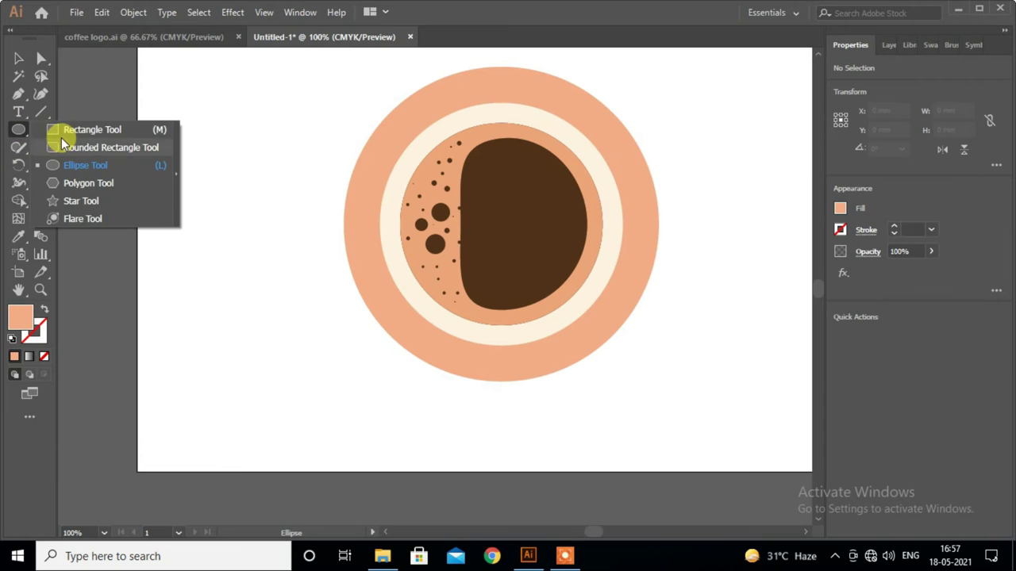
# - Draw a small bar at the rim's right edge and centre it vertically on the cup
pyautogui.moveTo(17, 129); pyautogui.dragTo(67, 130)
pyautogui.moveTo(612, 223); pyautogui.dragTo(652, 240)
pyautogui.click(15, 58)
pyautogui.moveTo(289, 176); pyautogui.dragTo(662, 363)
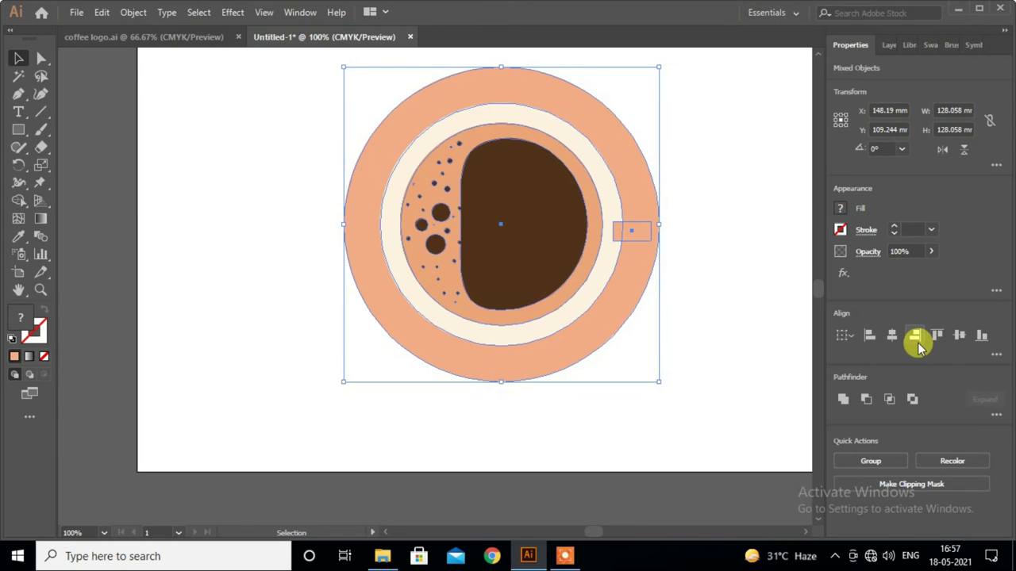
pyautogui.click(959, 337)
pyautogui.click(734, 280)
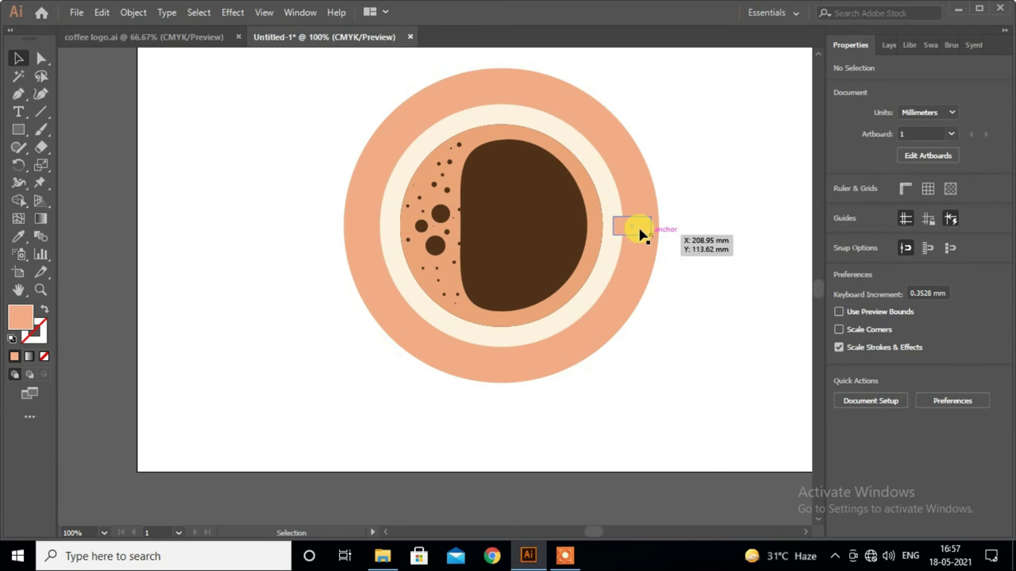
pyautogui.moveTo(641, 236)
pyautogui.mouseDown()
pyautogui.moveTo(632, 238)
pyautogui.moveTo(659, 228)
pyautogui.mouseUp()
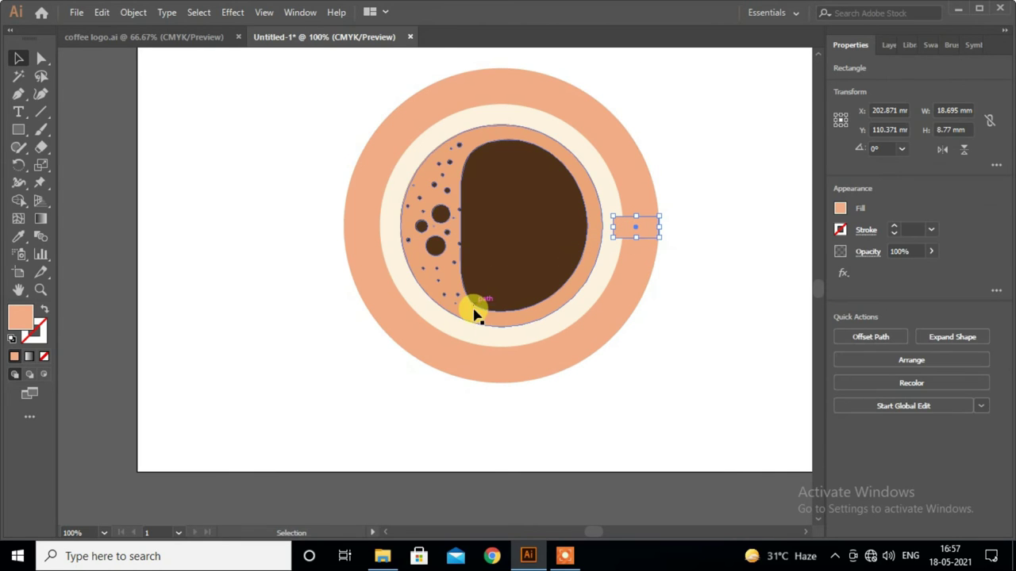
# - Colour the bar cream and unite it with the cream rim into one shape
pyautogui.click(18, 236)
pyautogui.click(605, 168)
pyautogui.click(19, 60)
pyautogui.click(705, 238)
pyautogui.click(639, 228)
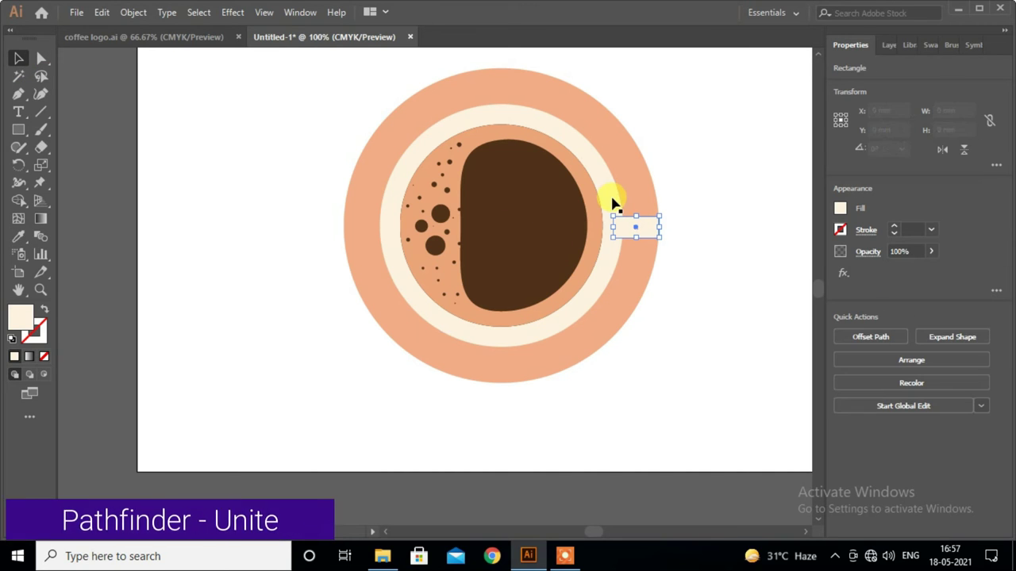
pyautogui.keyDown('shift'); pyautogui.click(628, 216); pyautogui.keyUp('shift')
pyautogui.click(844, 399)
# - Send the merged cream shape backward twice so it sits behind the coffee
pyautogui.rightClick(555, 238)
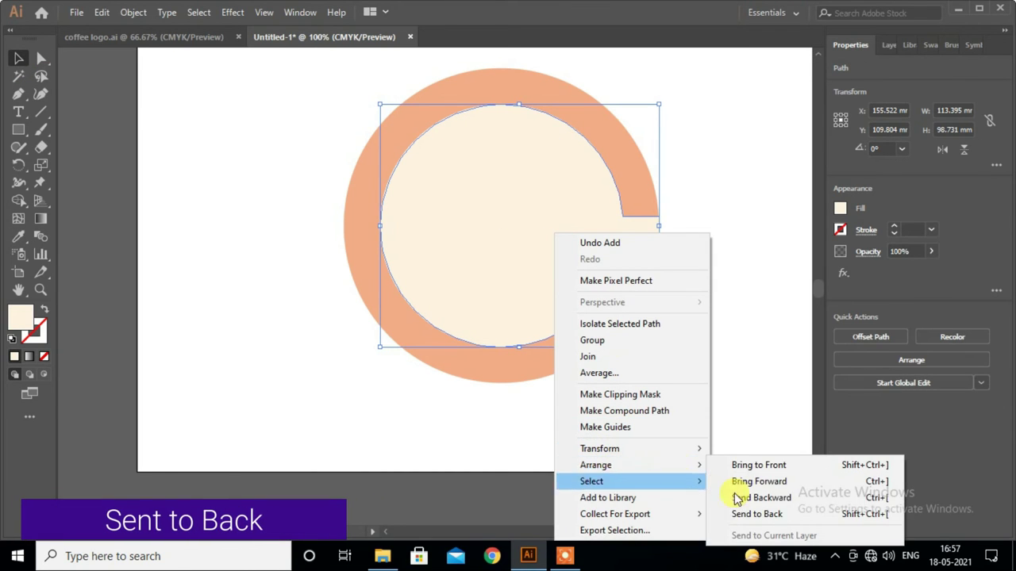
pyautogui.moveTo(627, 465)
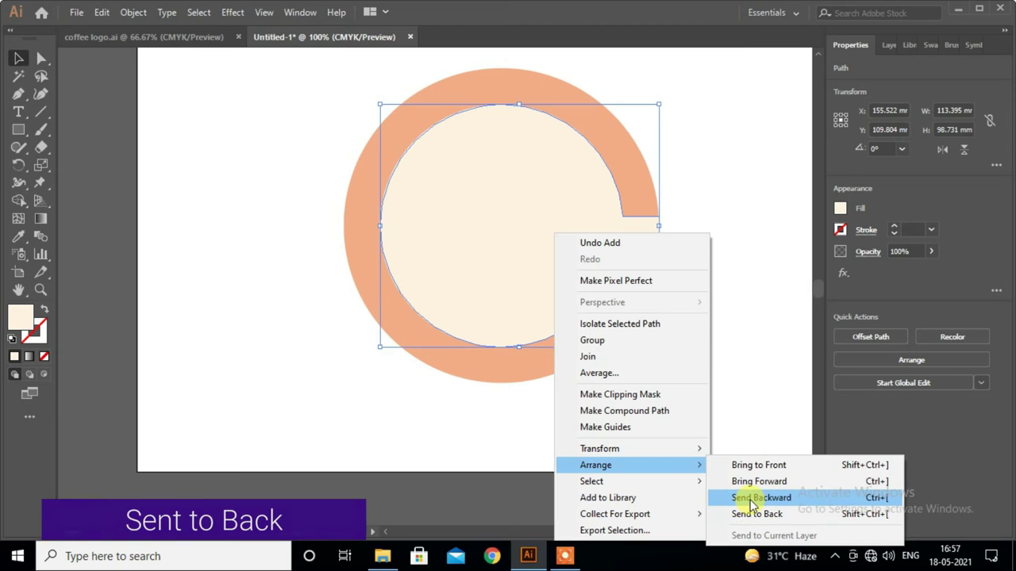
pyautogui.click(749, 498)
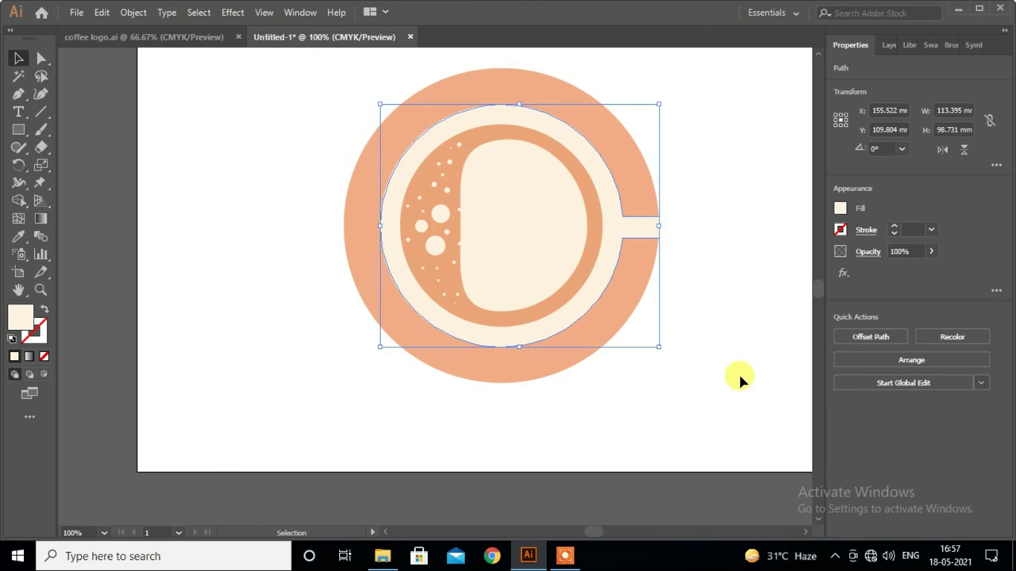
pyautogui.rightClick(617, 228)
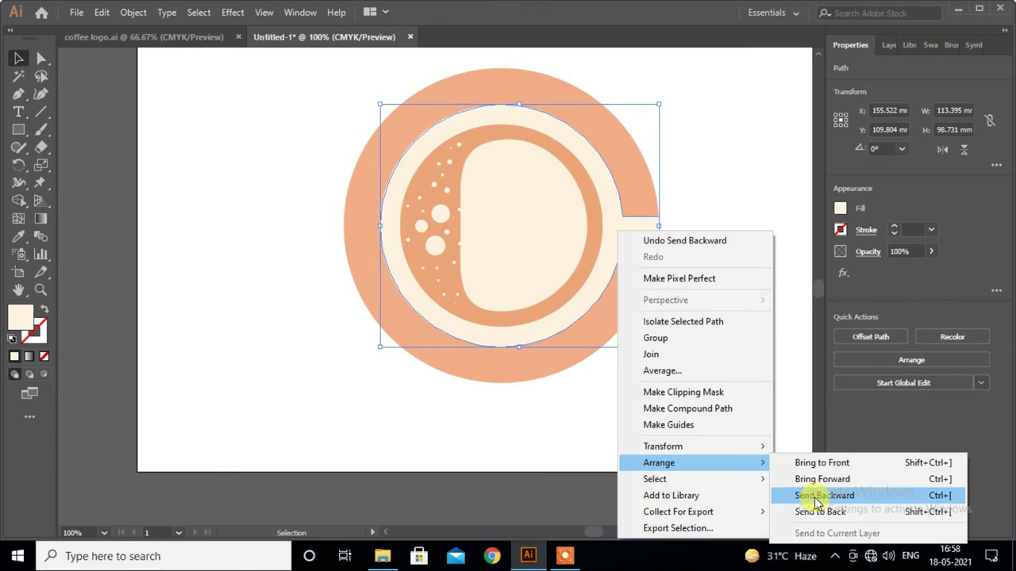
pyautogui.moveTo(659, 462)
pyautogui.click(800, 497)
pyautogui.click(742, 307)
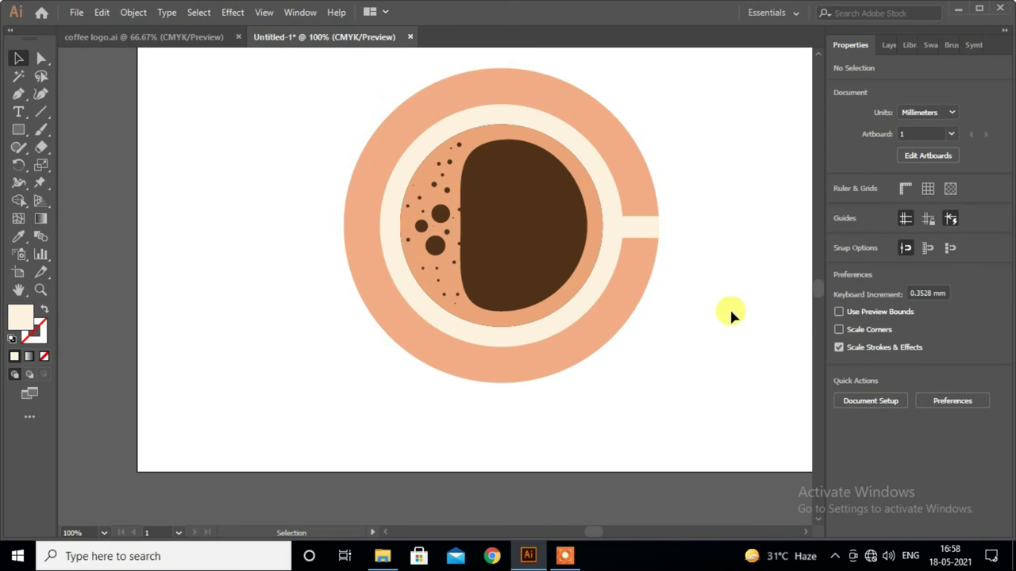
pyautogui.scroll(1, 729, 307)
# - Group all the cup pieces and scale the group down around its centre
pyautogui.keyDown('alt'); pyautogui.scroll(-1, 702, 301); pyautogui.keyUp('alt')
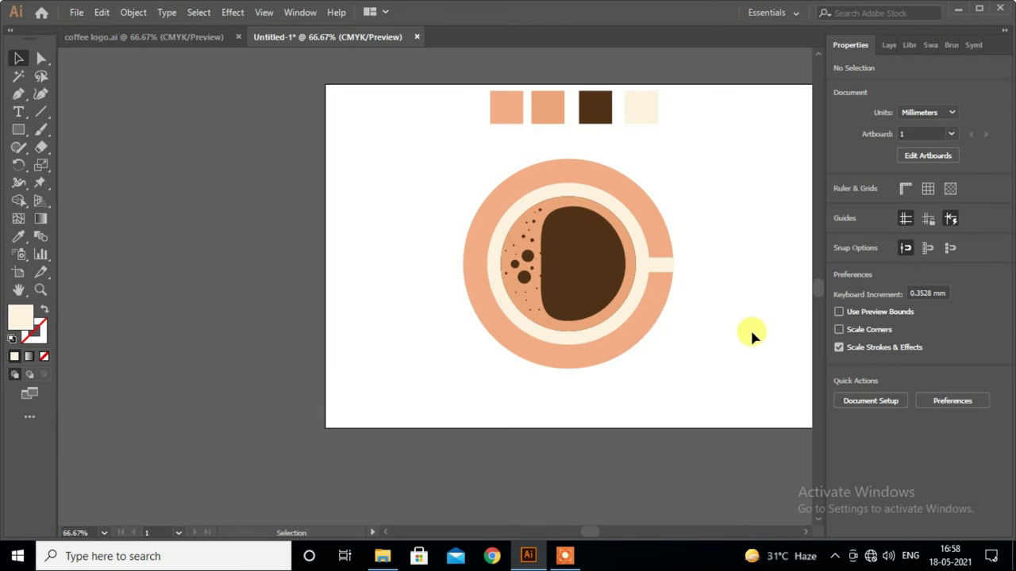
pyautogui.moveTo(440, 174); pyautogui.dragTo(672, 368)
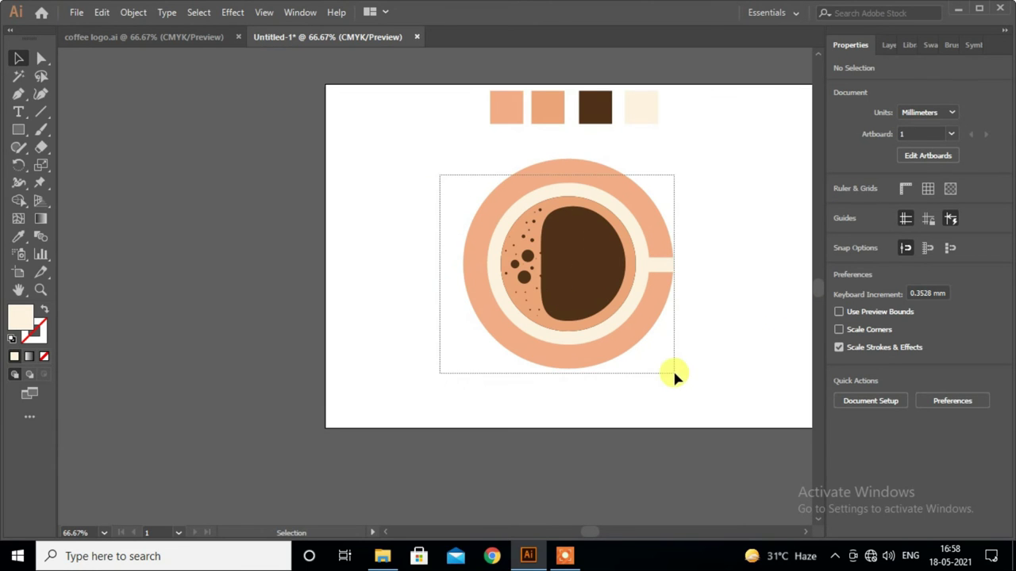
pyautogui.rightClick(637, 342)
pyautogui.click(678, 214)
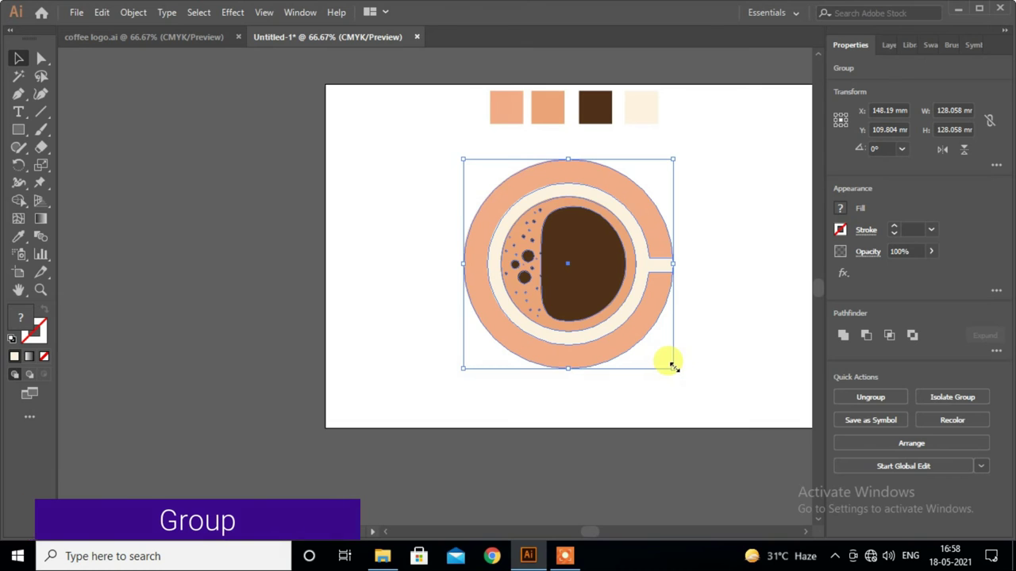
pyautogui.moveTo(672, 368); pyautogui.dragTo(643, 338)
pyautogui.click(713, 351)
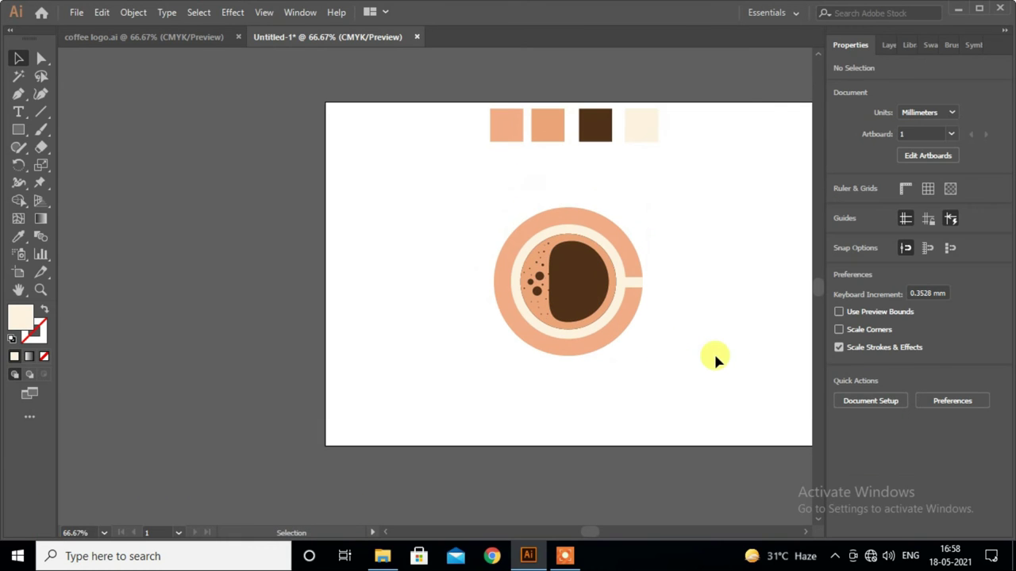
# - Draw a cream rectangle behind the cup and narrow it to about 210 mm wide
pyautogui.click(24, 130)
pyautogui.moveTo(407, 189)
pyautogui.mouseDown()
pyautogui.moveTo(746, 388)
pyautogui.moveTo(769, 388)
pyautogui.mouseUp()
pyautogui.rightClick(577, 292)
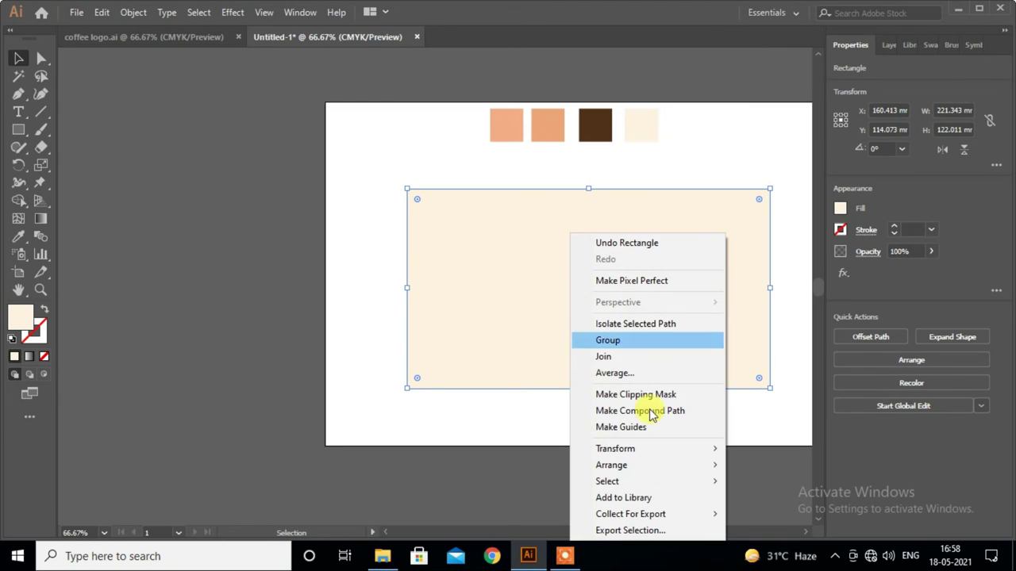
pyautogui.click(722, 513)
pyautogui.click(649, 420)
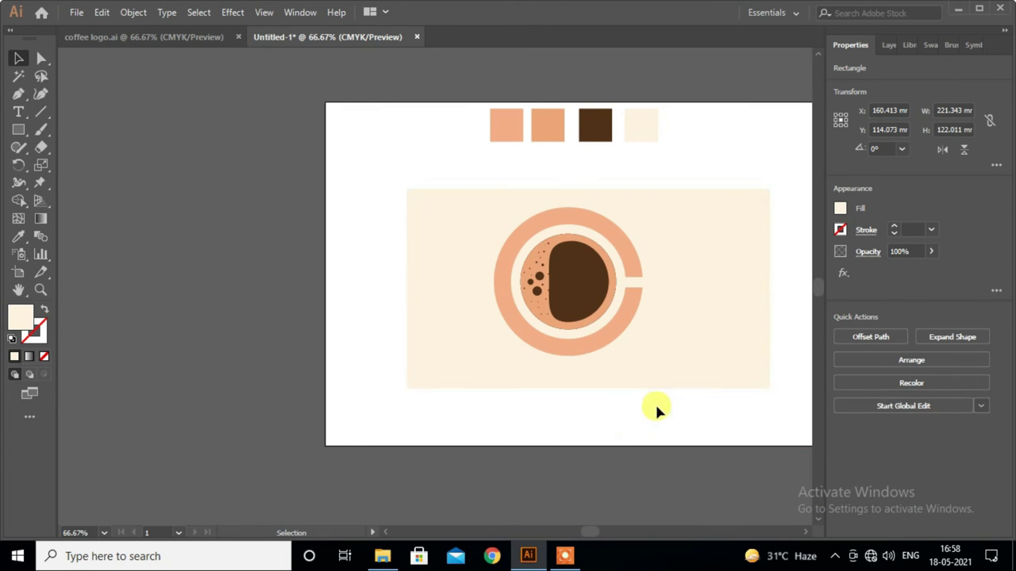
pyautogui.click(760, 301)
pyautogui.moveTo(769, 291); pyautogui.dragTo(752, 291)
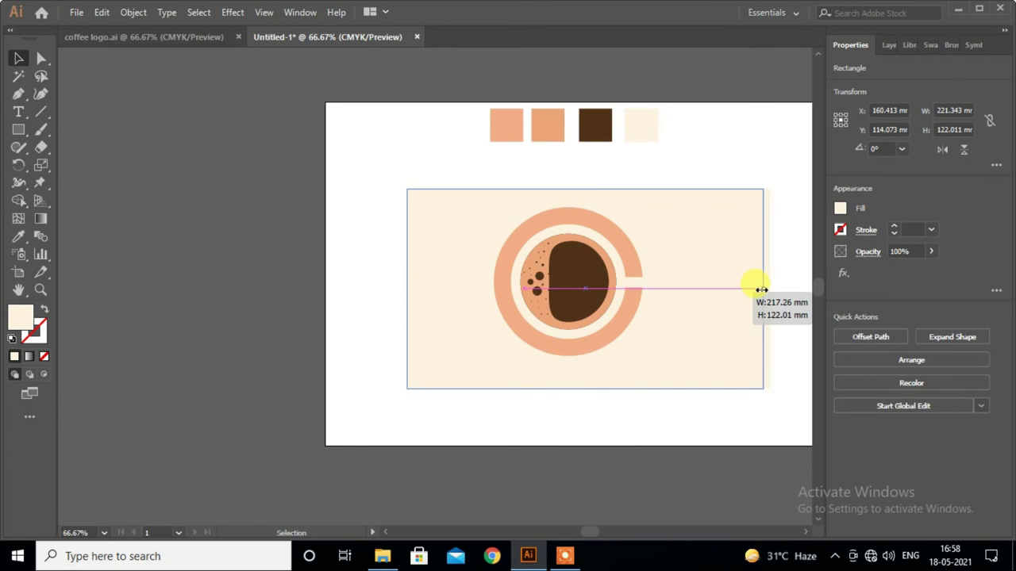
pyautogui.scroll(-1, 627, 369)
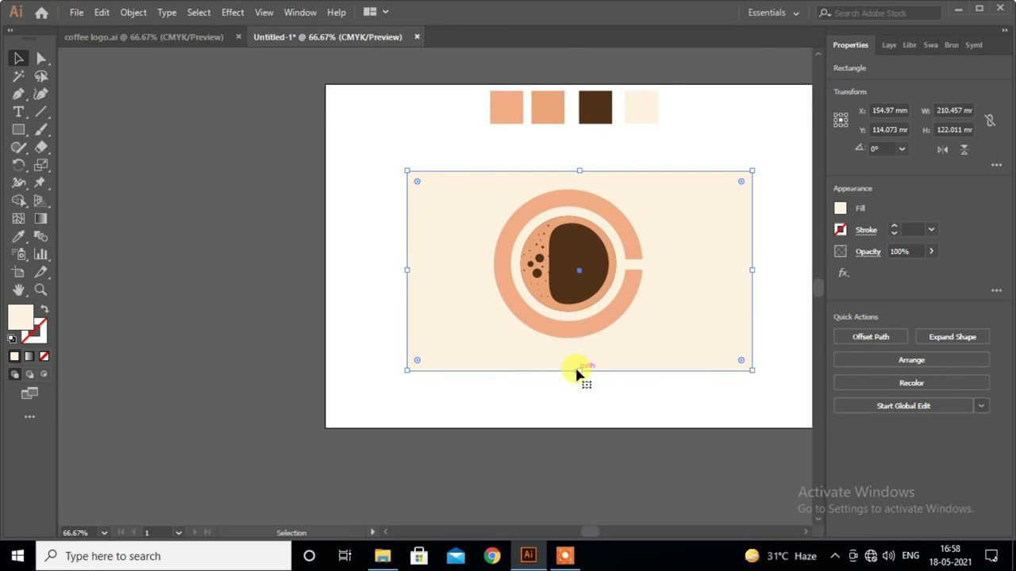
pyautogui.scroll(-1, 568, 373)
pyautogui.scroll(-1, 540, 375)
pyautogui.scroll(1, 508, 372)
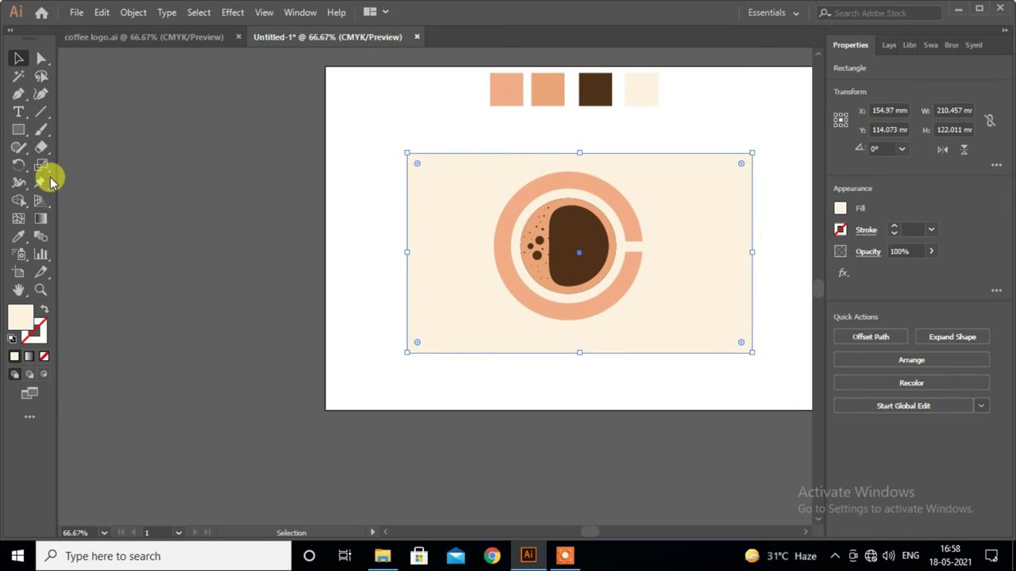
pyautogui.click(18, 112)
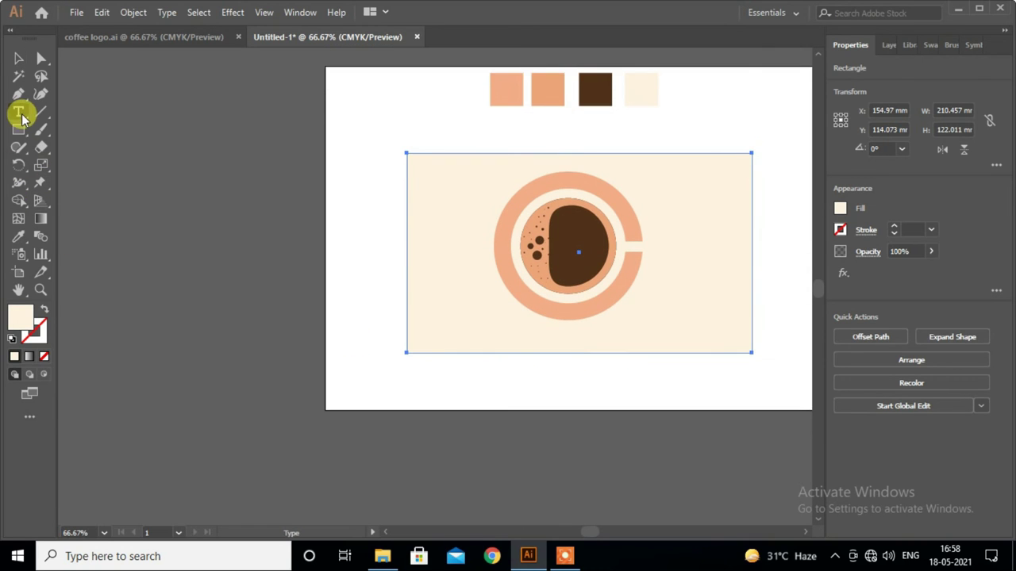
# - Place a text object above the cup artwork and set its size to 36 pt
pyautogui.click(376, 146)
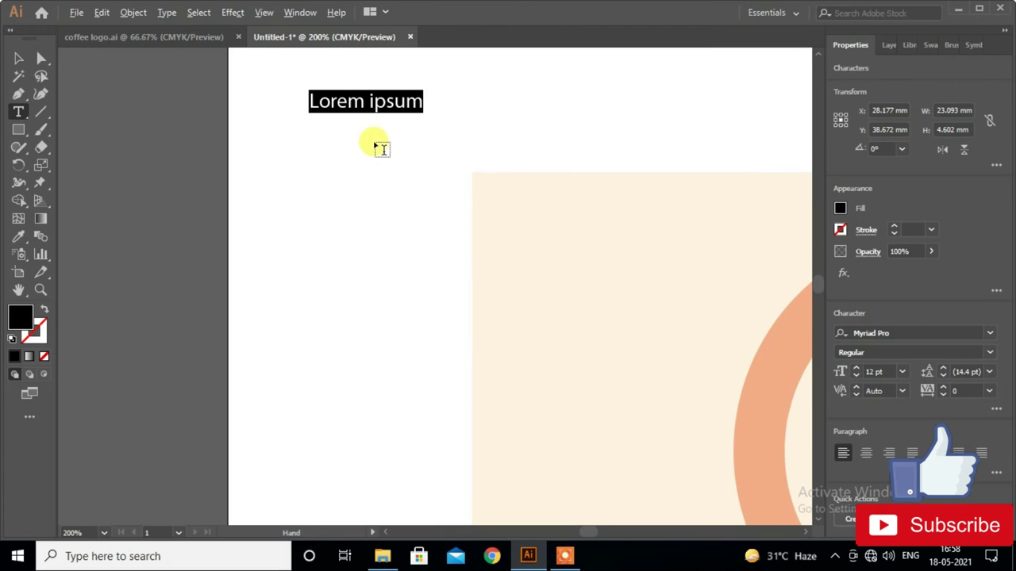
pyautogui.scroll(2, 375, 146)
pyautogui.click(19, 58)
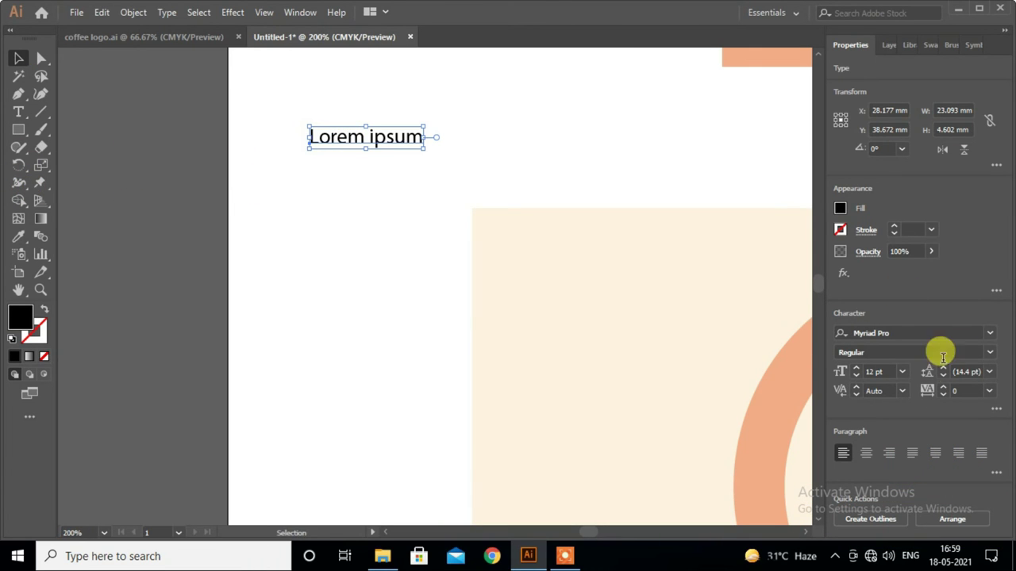
pyautogui.click(901, 372)
pyautogui.click(920, 309)
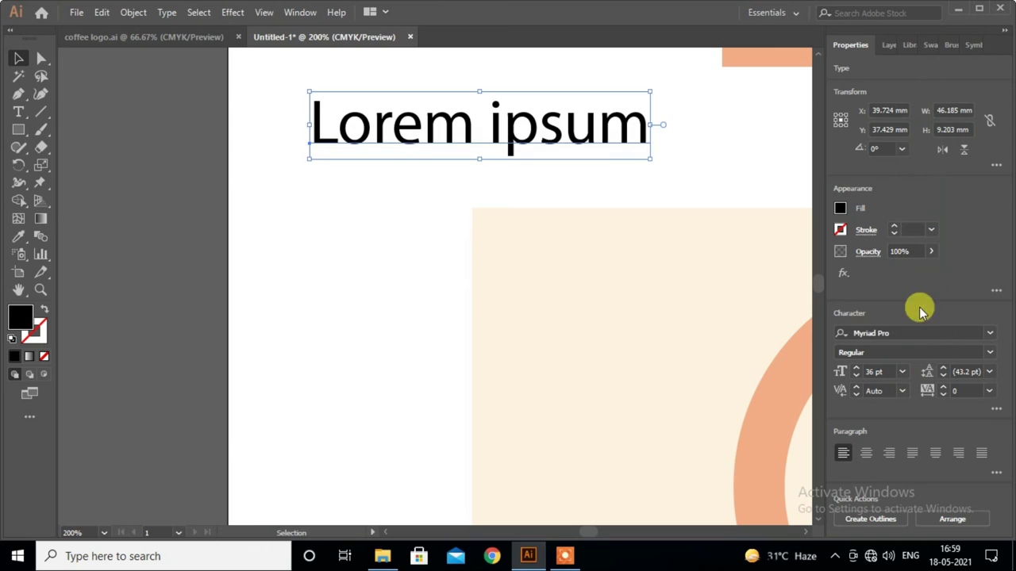
# - Replace the Lorem ipsum placeholder with the title 'Coffee Cup Logo'
pyautogui.press('t')
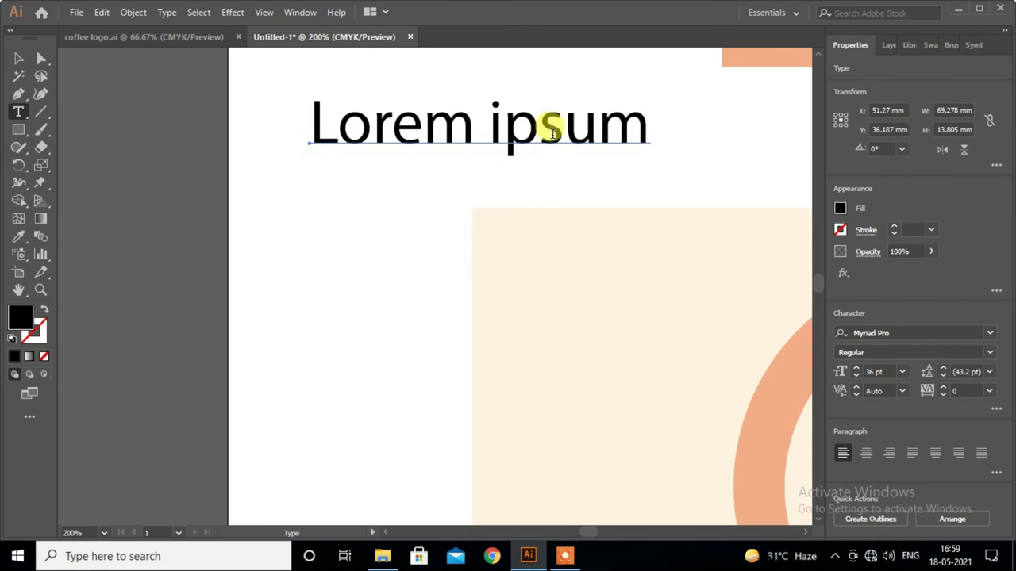
pyautogui.moveTo(643, 120); pyautogui.dragTo(312, 129)
pyautogui.press('BackSpace')
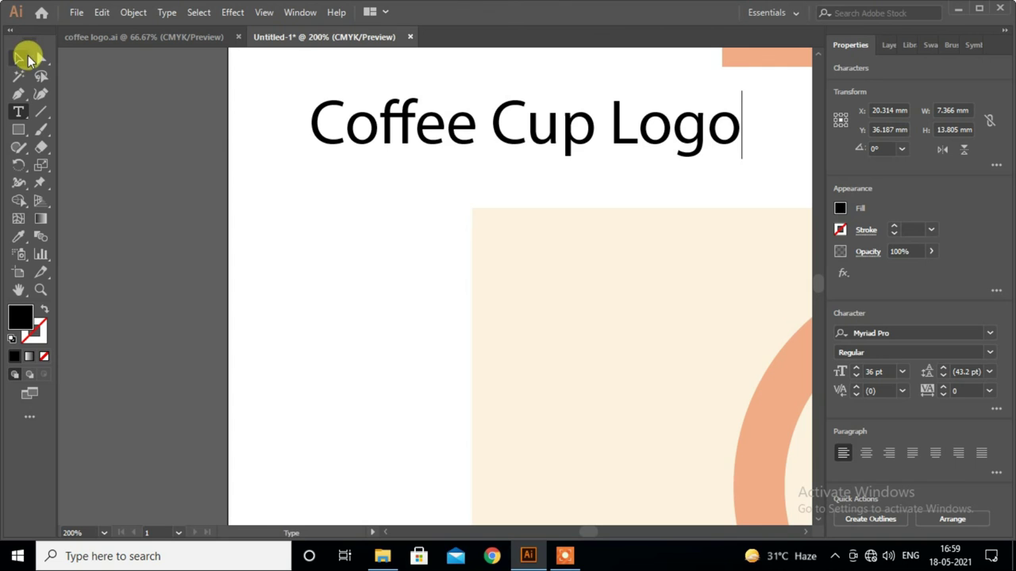
pyautogui.click(27, 58)
pyautogui.click(990, 335)
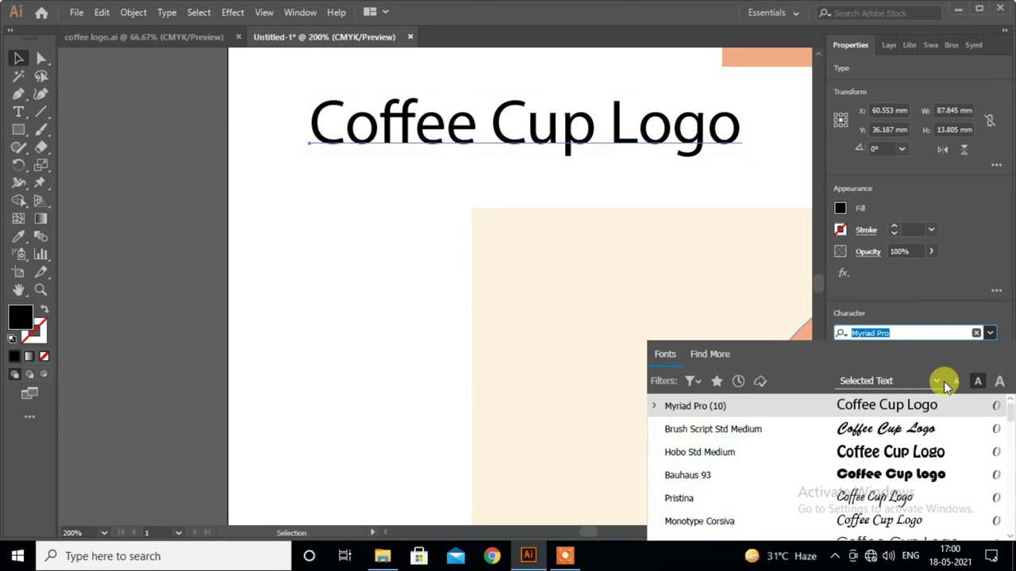
# - Apply Brush Script Std Medium to the 'Coffee Cup Logo' title and view the whole artboard
pyautogui.scroll(-1, 907, 430)
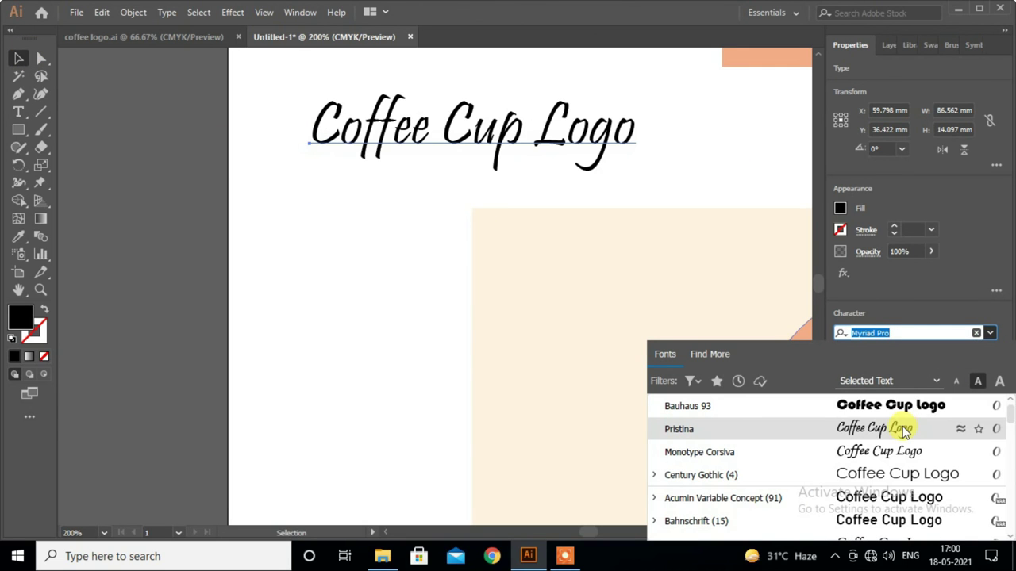
pyautogui.scroll(-5, 901, 454)
pyautogui.scroll(6, 897, 444)
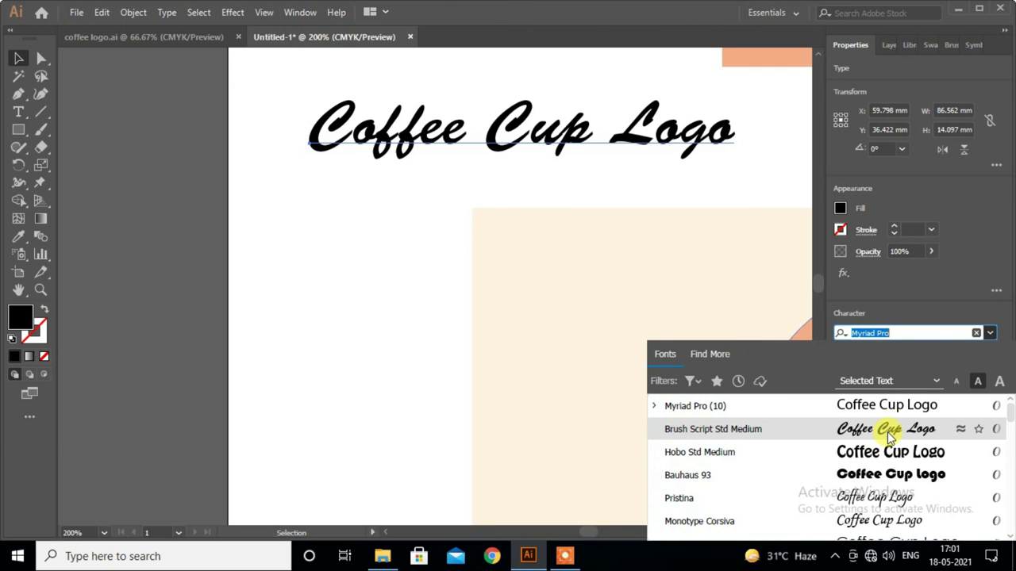
pyautogui.click(888, 437)
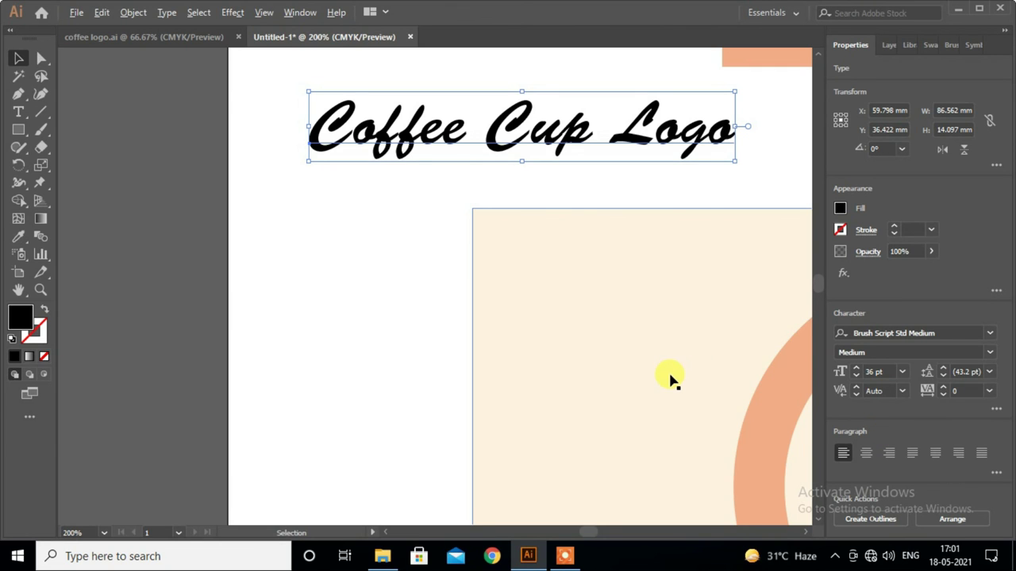
pyautogui.scroll(-2, 669, 378)
pyautogui.scroll(-2, 669, 379)
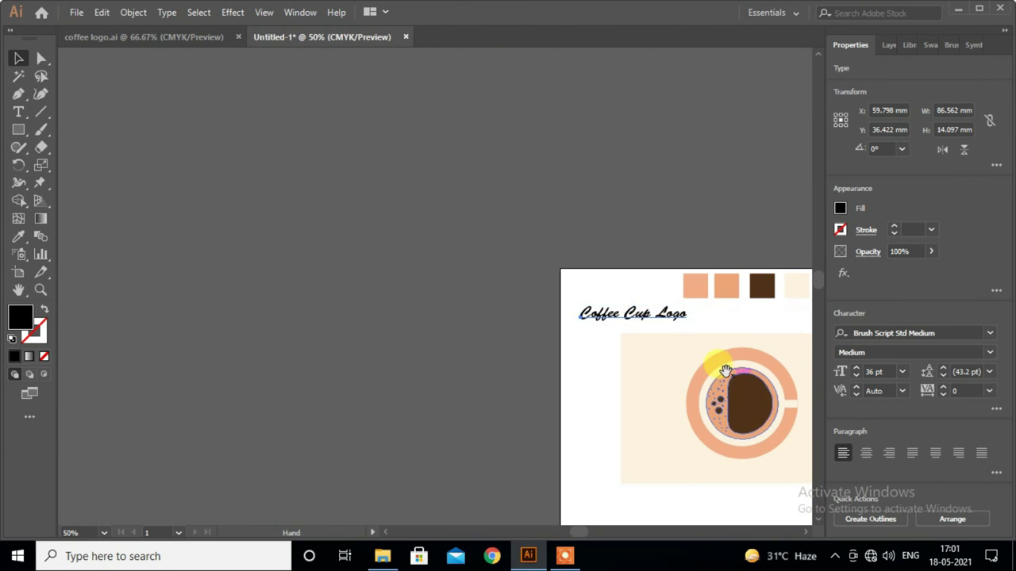
pyautogui.moveTo(722, 363); pyautogui.dragTo(488, 294)
pyautogui.scroll(2, 500, 308)
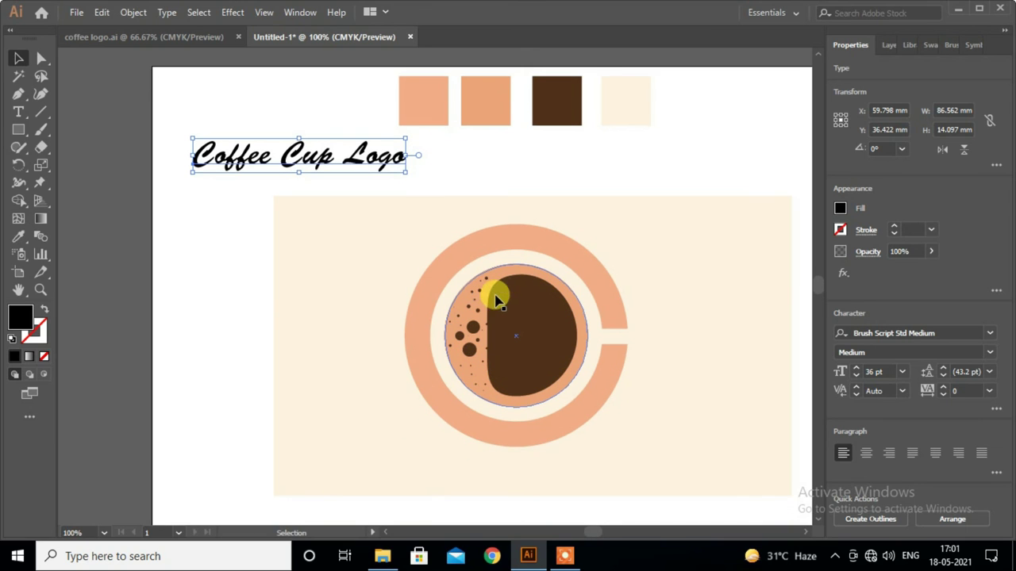
# - Colour the title with the dark brown swatch
pyautogui.click(24, 236)
pyautogui.click(563, 97)
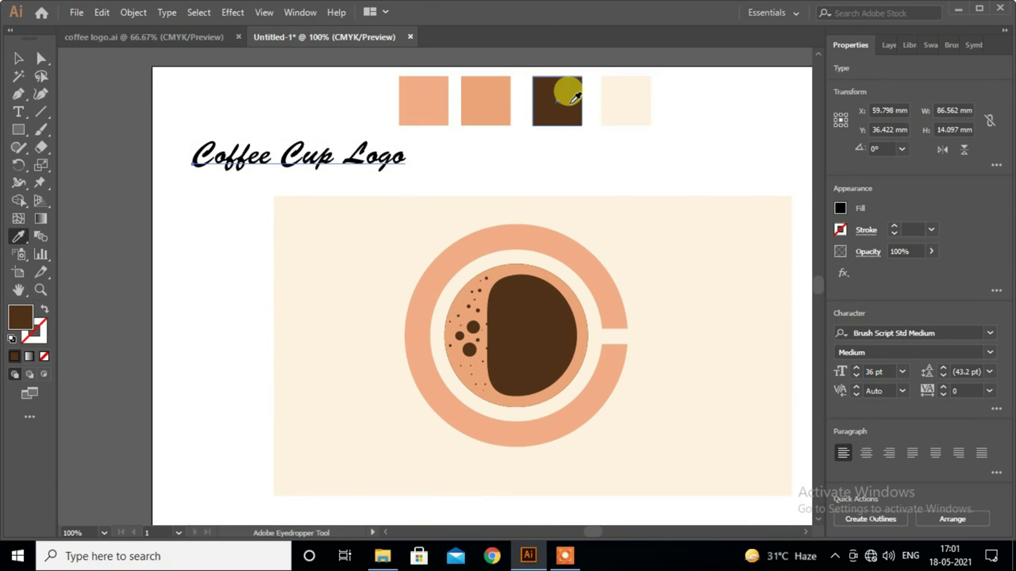
pyautogui.press('v')
pyautogui.scroll(-1, 452, 187)
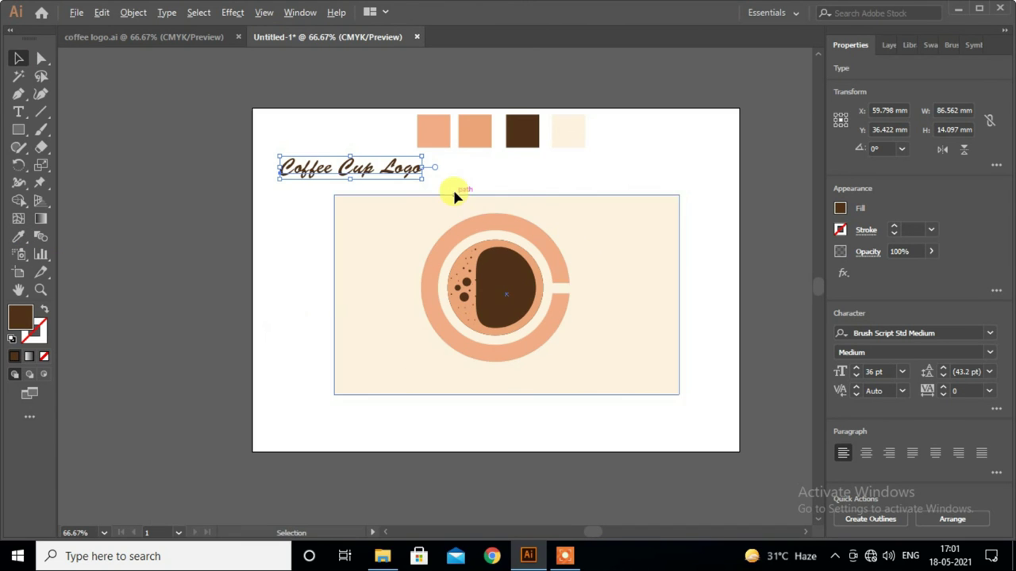
pyautogui.click(211, 322)
# - Centre the cup on the cream background and move the title to its top-left
pyautogui.moveTo(316, 286); pyautogui.dragTo(579, 342)
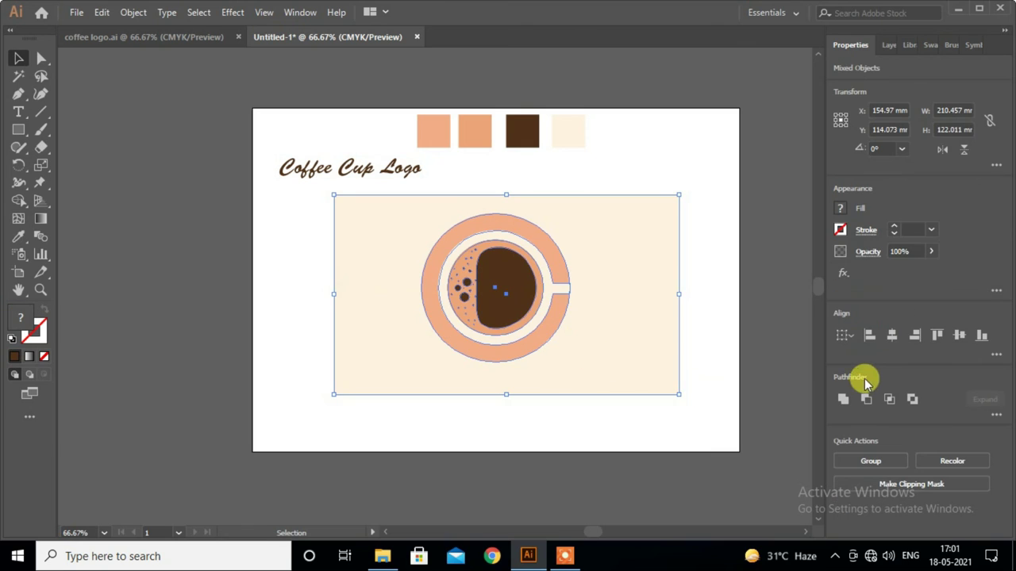
pyautogui.click(958, 336)
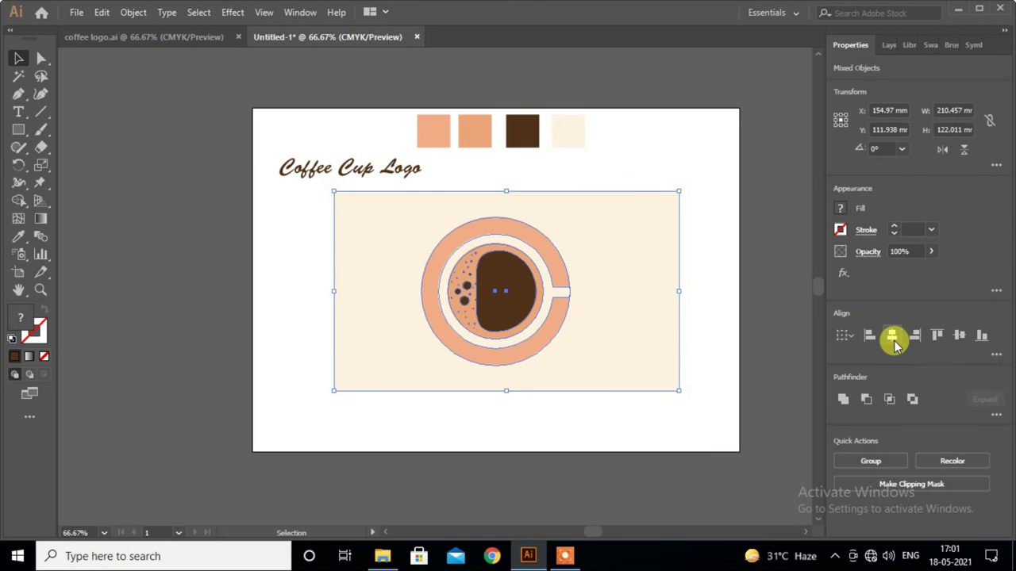
pyautogui.click(892, 336)
pyautogui.moveTo(315, 171); pyautogui.dragTo(383, 205)
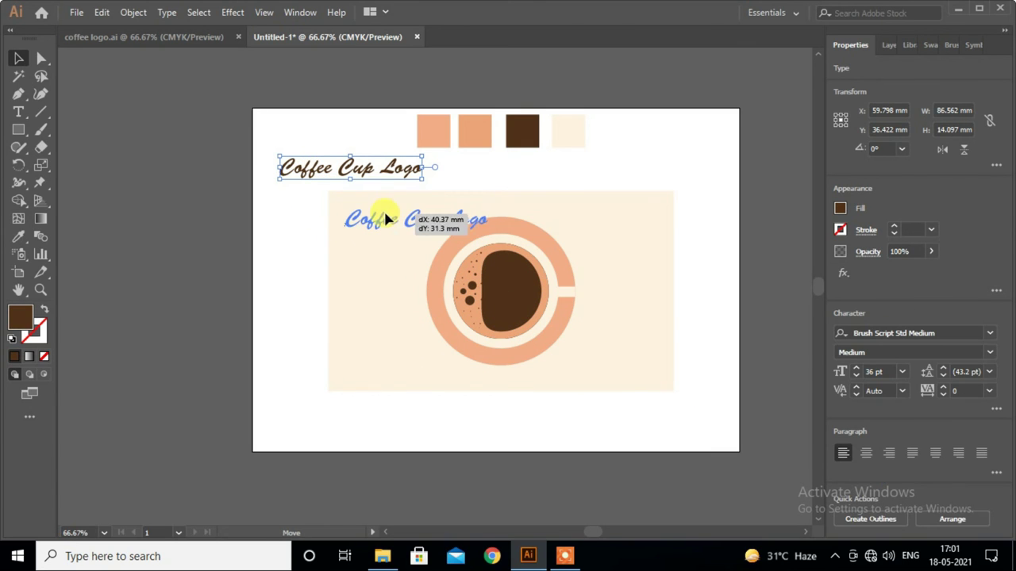
pyautogui.click(291, 302)
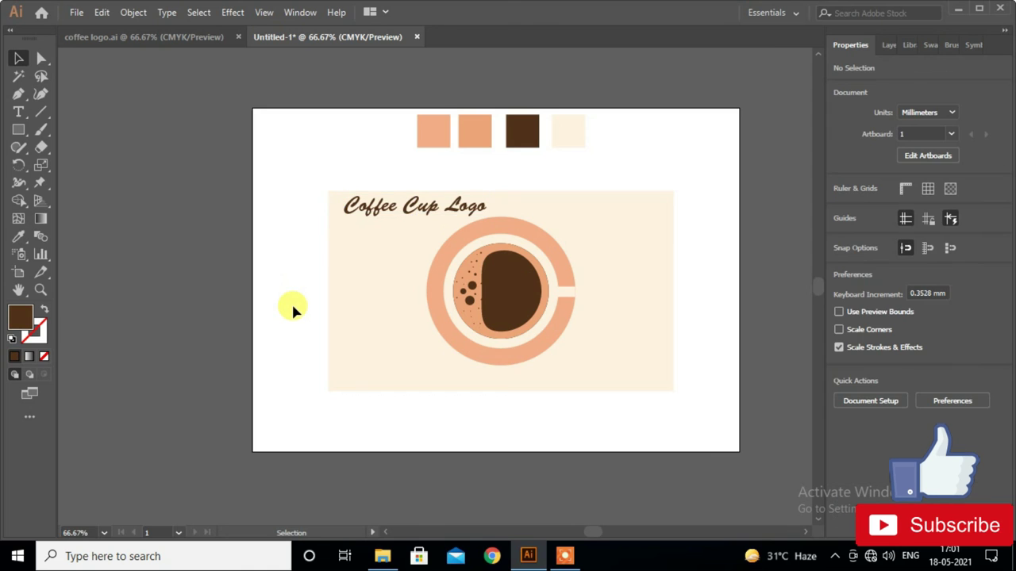
pyautogui.scroll(-1, 323, 337)
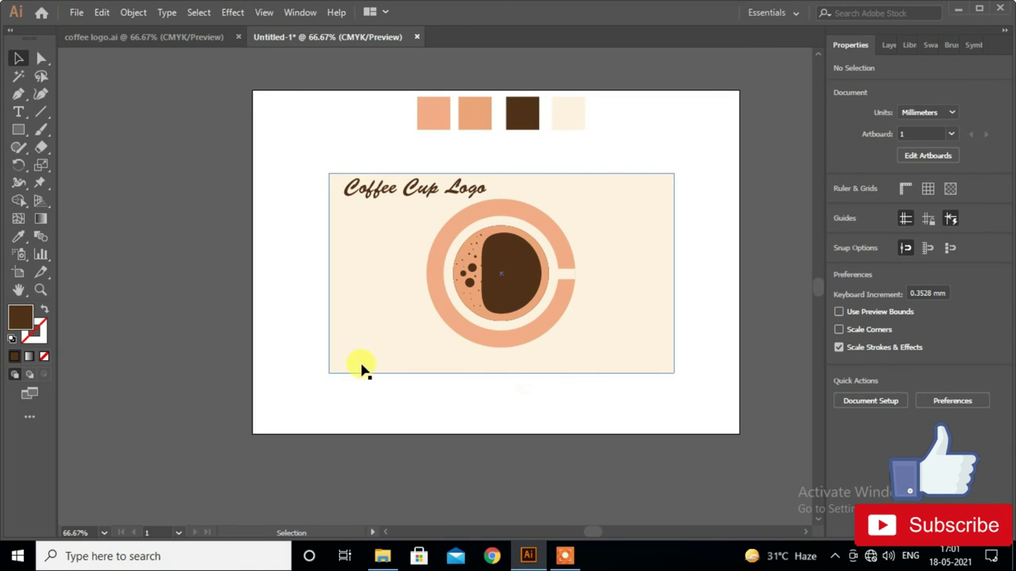
# - Group the title, cup and cream background into one logo
pyautogui.moveTo(288, 164); pyautogui.dragTo(696, 375)
pyautogui.rightClick(621, 329)
pyautogui.click(662, 263)
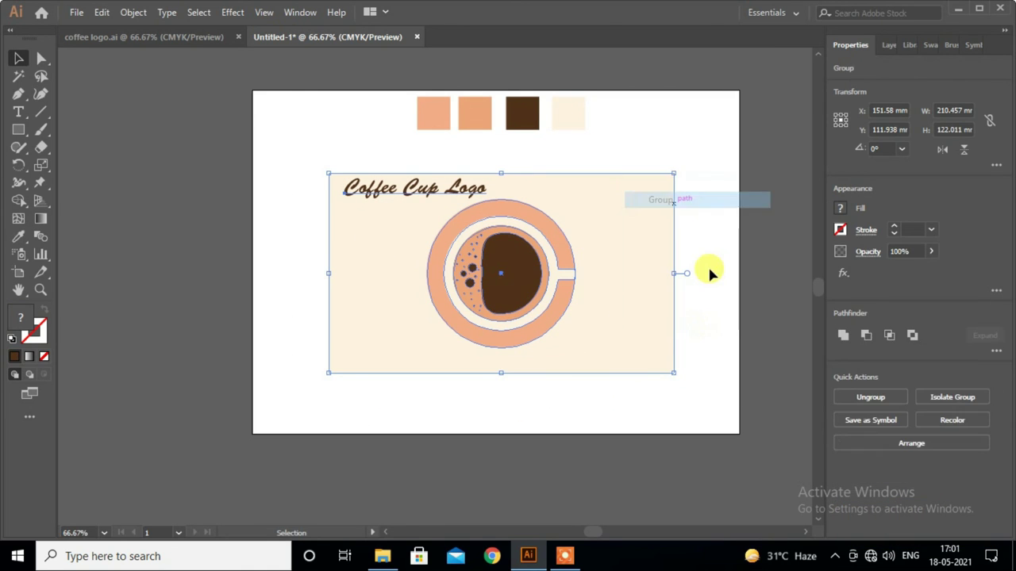
pyautogui.click(699, 341)
pyautogui.click(564, 556)
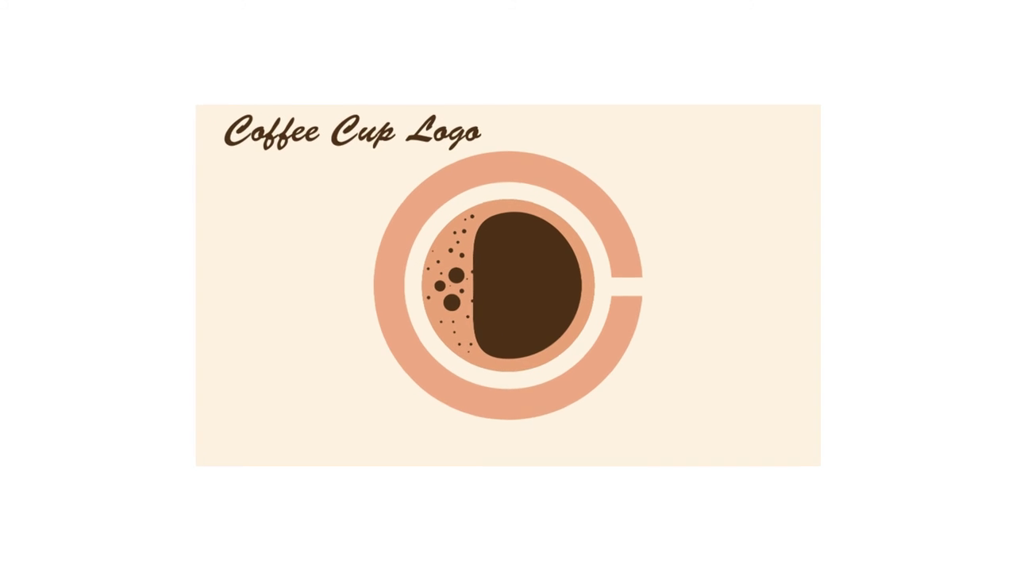